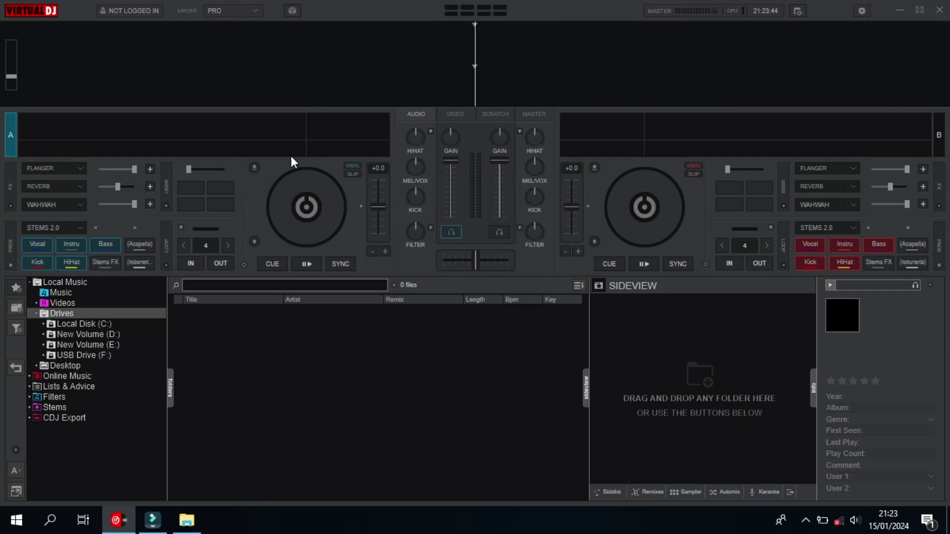
Bring up the Music folder, showing both tracks and only the Gyptian track's .vdjstems file
click(187, 519)
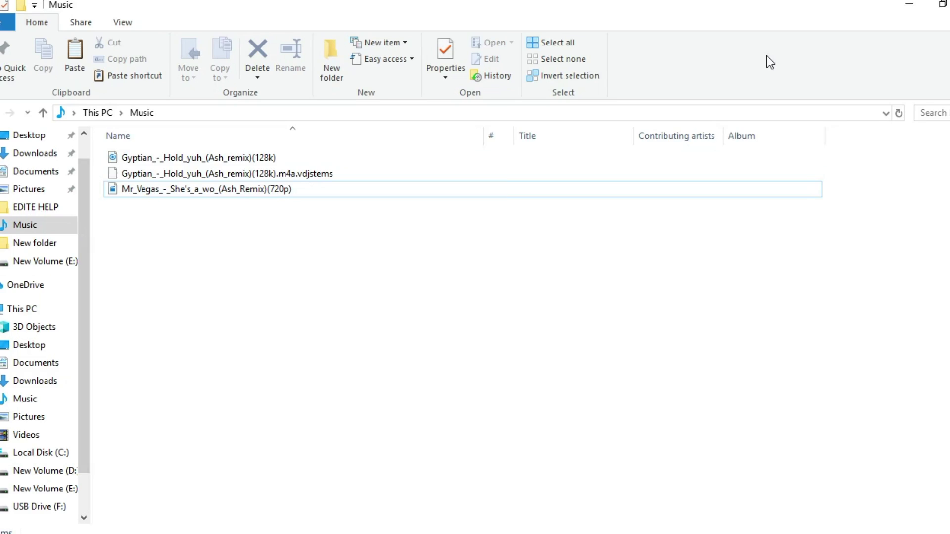
List the Music folder in VirtualDJ and load Hold yuh onto deck B and She's a wo onto deck A
click(115, 529)
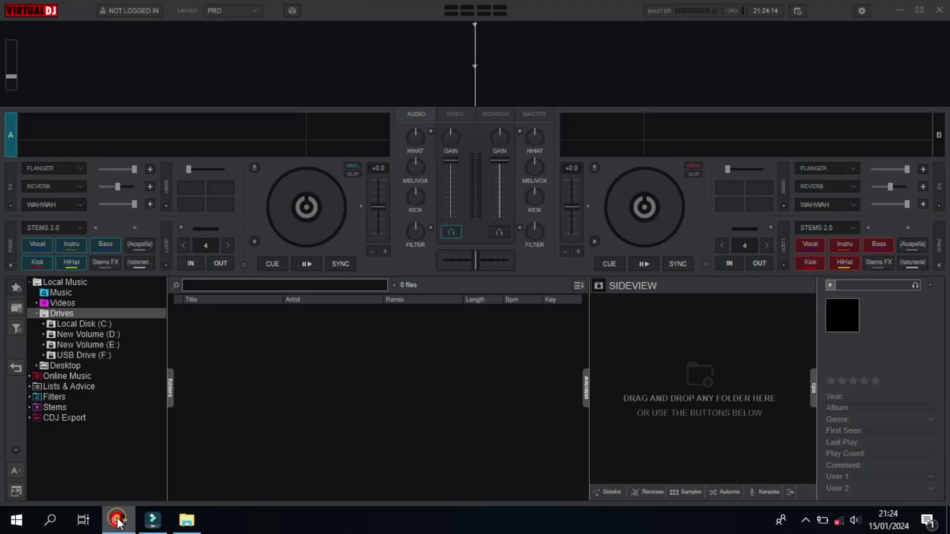
click(68, 296)
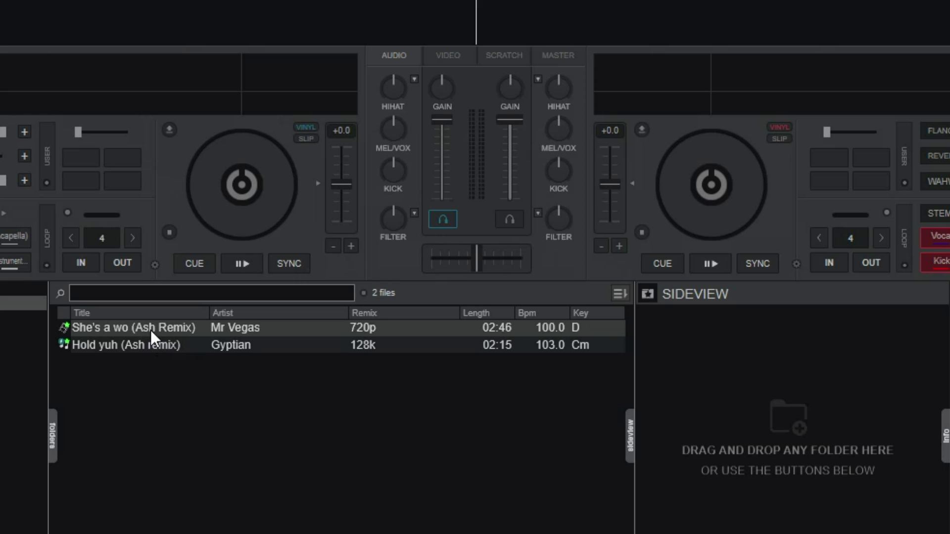
drag(180, 341, 774, 212)
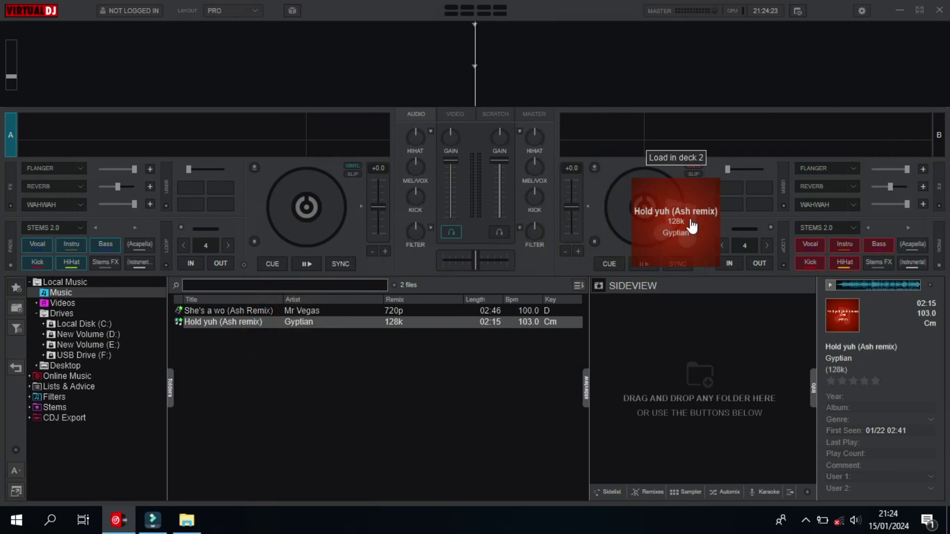
drag(692, 226, 694, 217)
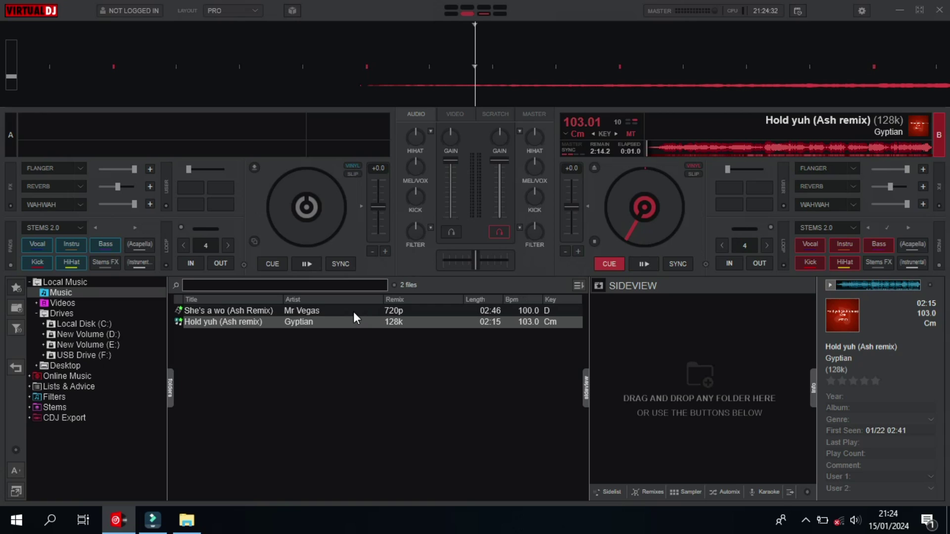
drag(353, 310, 116, 221)
right_click(222, 192)
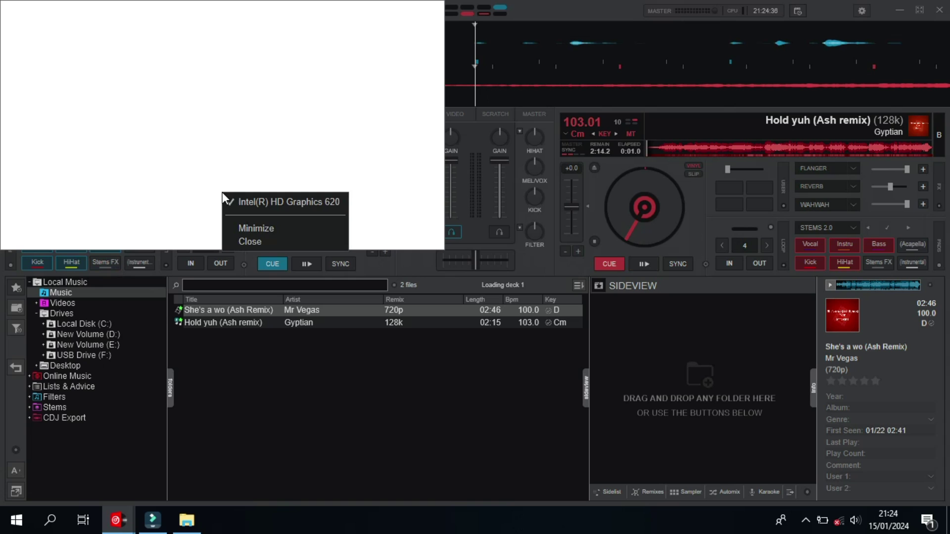
Close the video window, mute deck B's vocals, and stop deck A at its cue
click(245, 238)
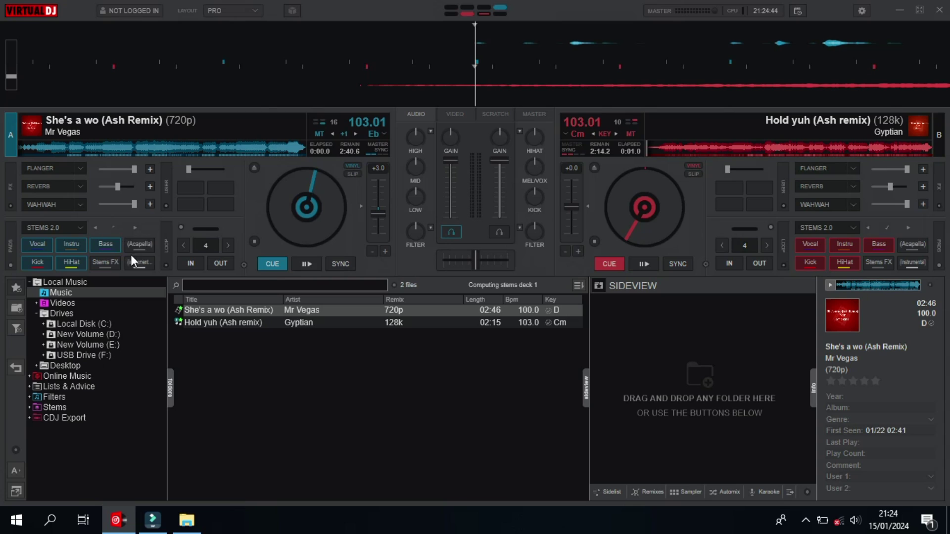
click(806, 242)
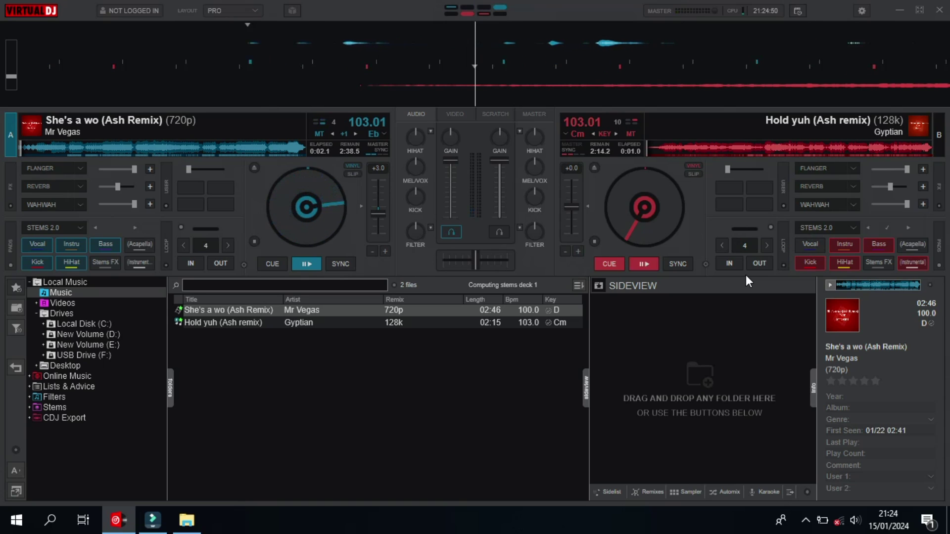
key(space)
key(Tab)
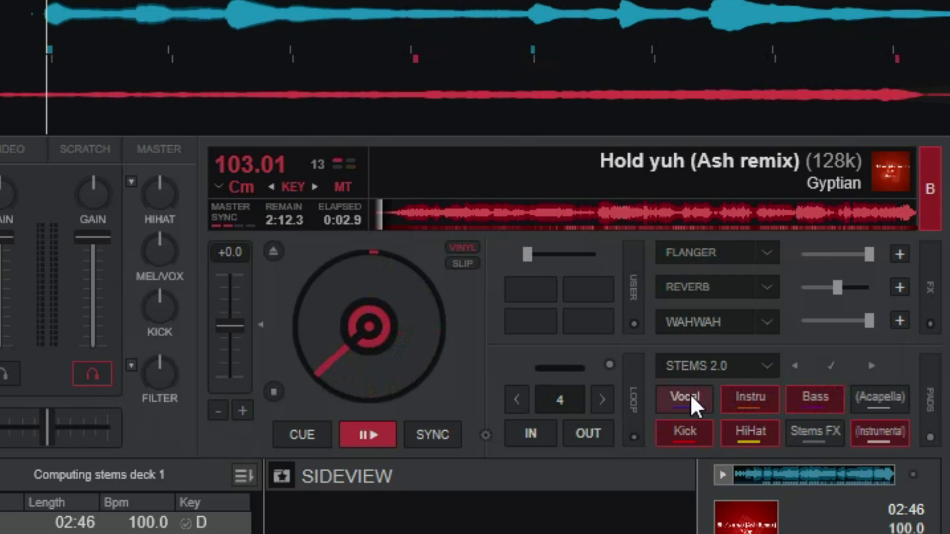
Toggle deck B's Vocal, Instru, Bass and Acapella stem pads to test the separations
click(688, 394)
click(750, 398)
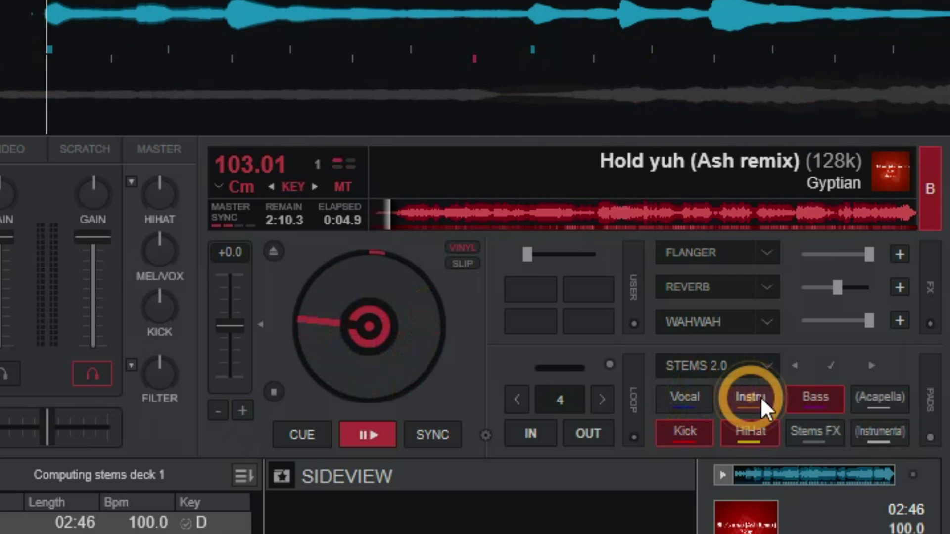
click(797, 396)
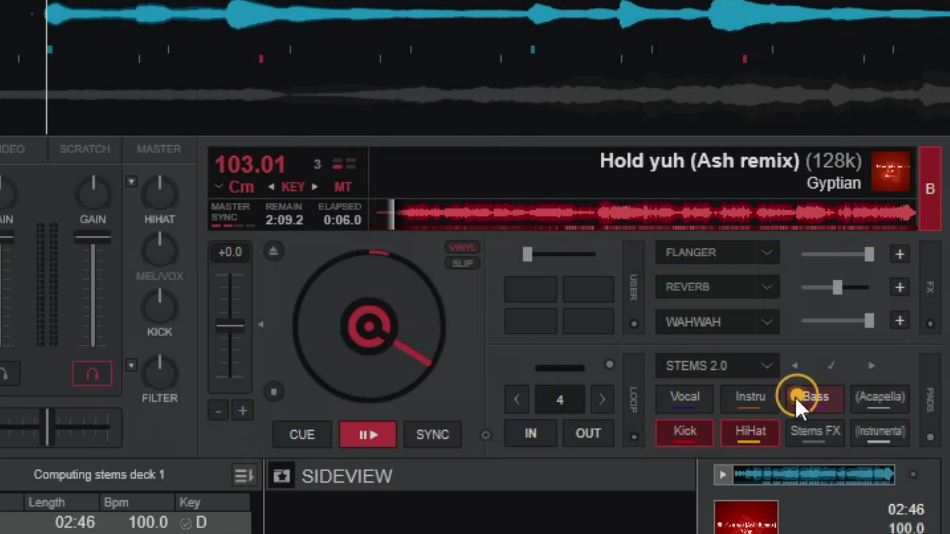
click(690, 395)
click(862, 402)
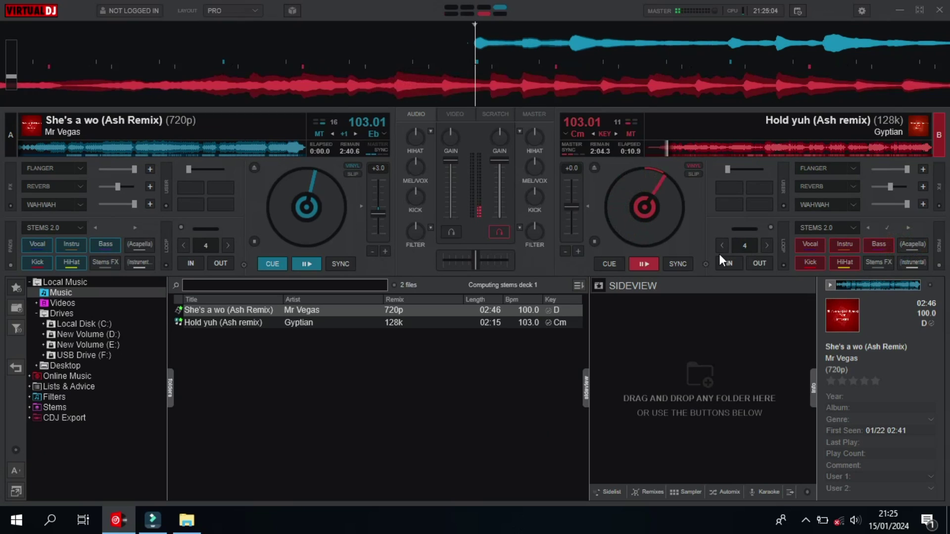
Cue deck B, play deck A and try muting its vocal stem
click(551, 295)
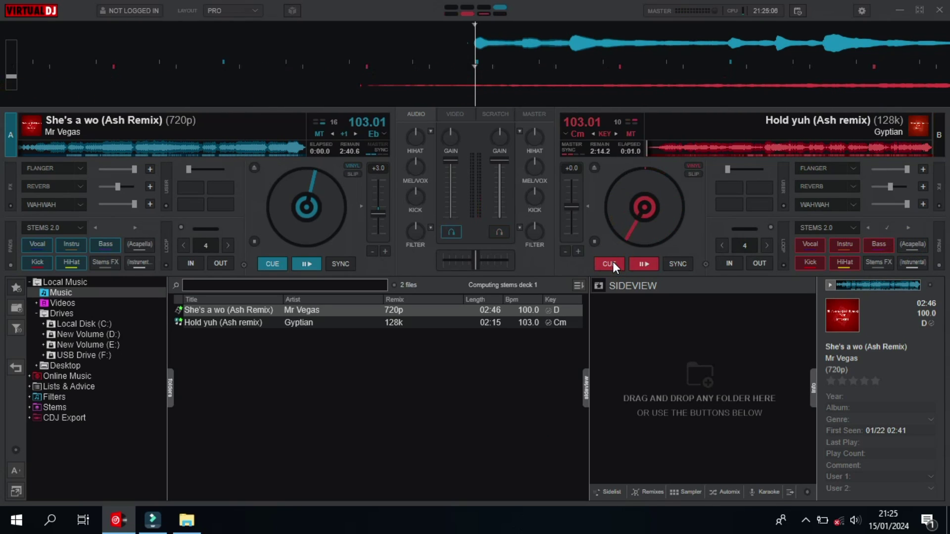
key(space)
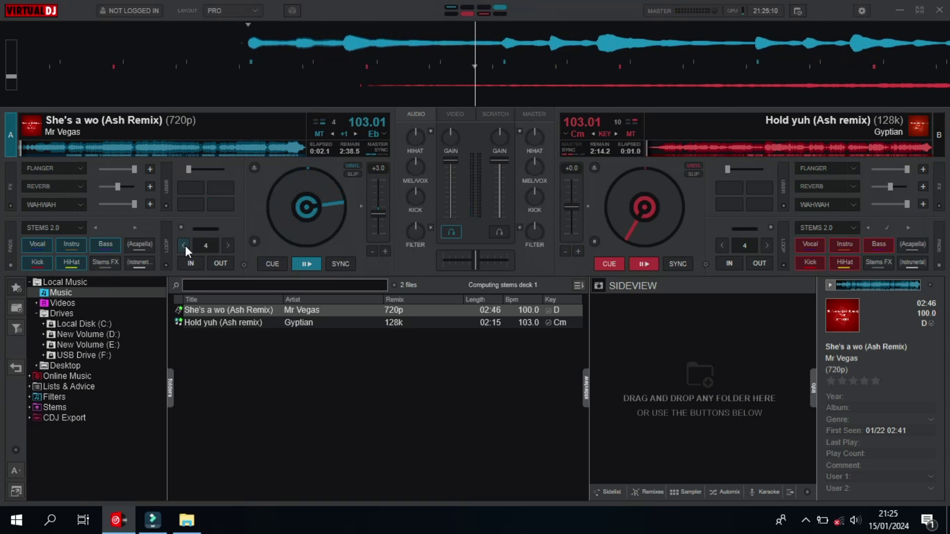
click(49, 246)
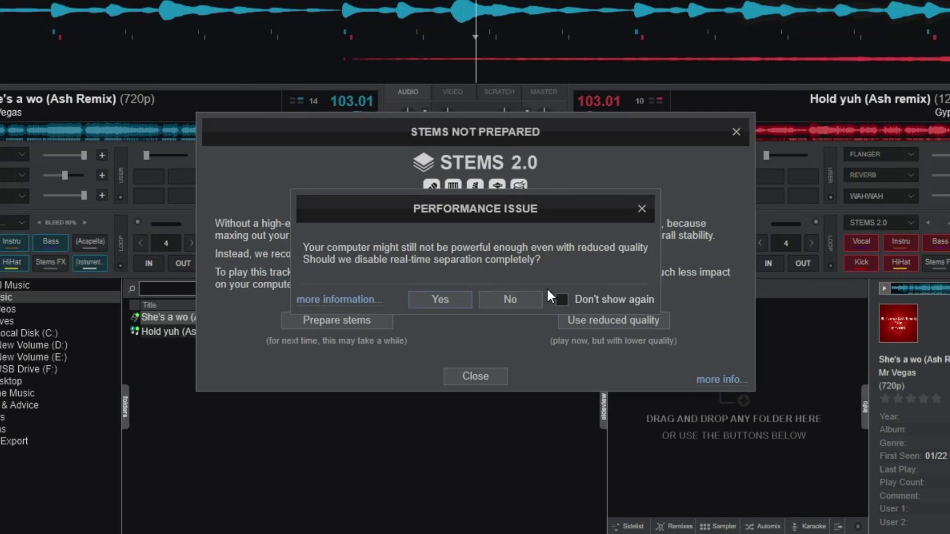
Tick Don't show again and dismiss the Performance Issue and Stems Not Prepared dialogs
click(558, 299)
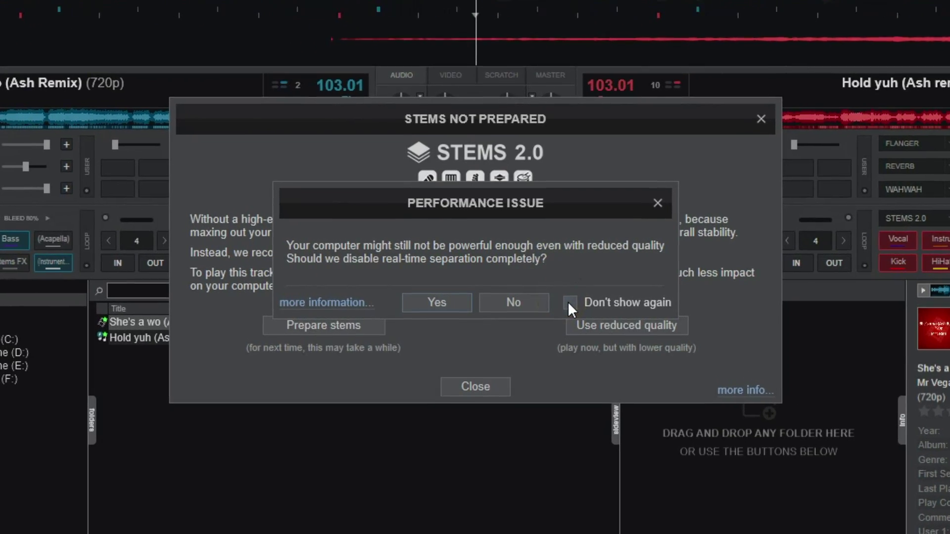
click(567, 302)
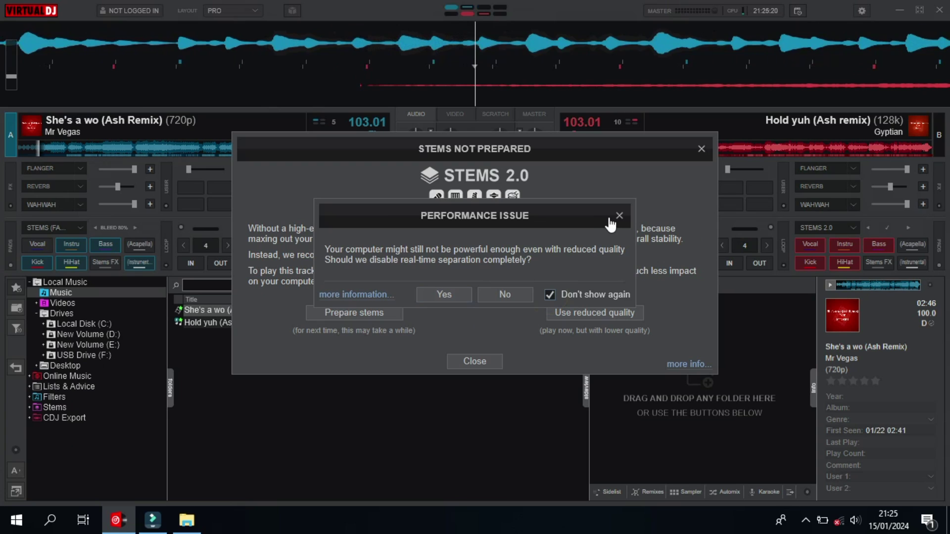
click(669, 198)
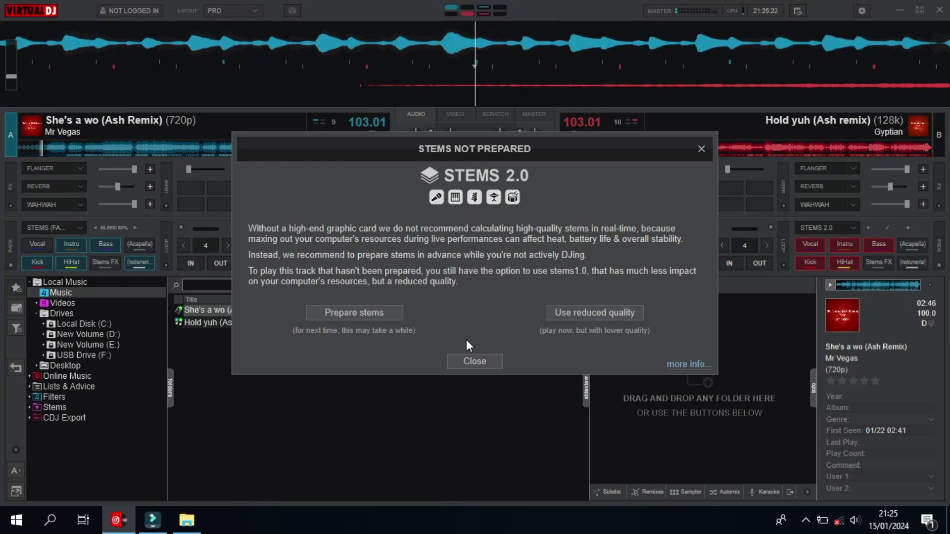
click(467, 357)
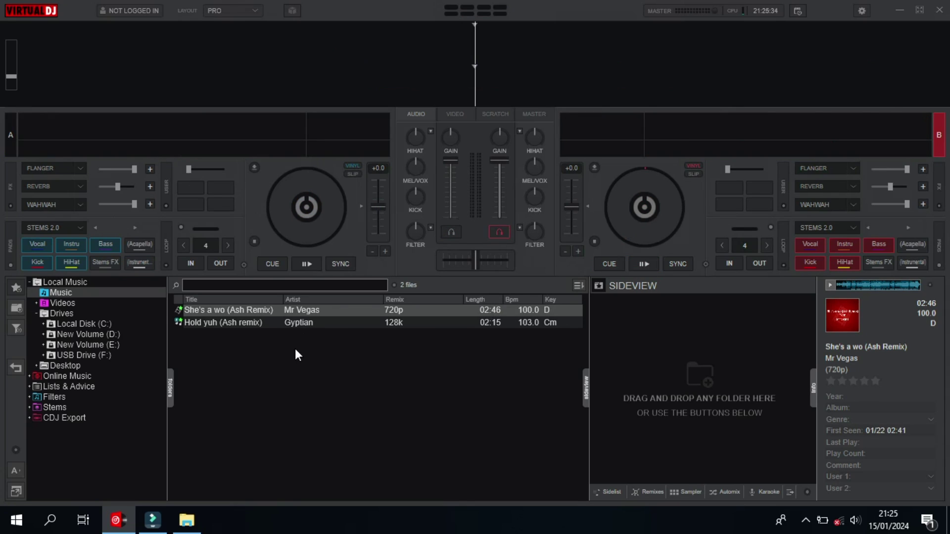
Copy the Mr_Vegas .mp4.vdjstems file from USB Drive (F:) into the Music folder
click(184, 518)
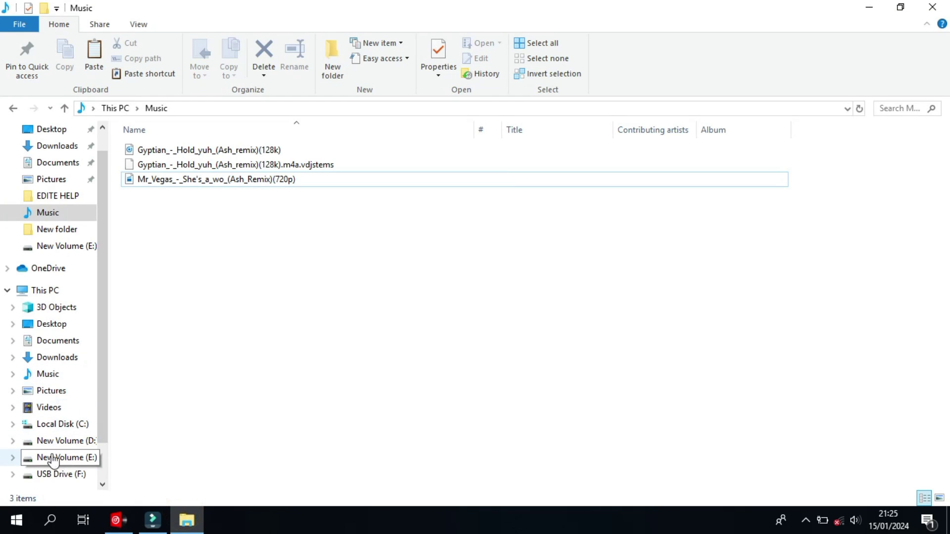
click(57, 475)
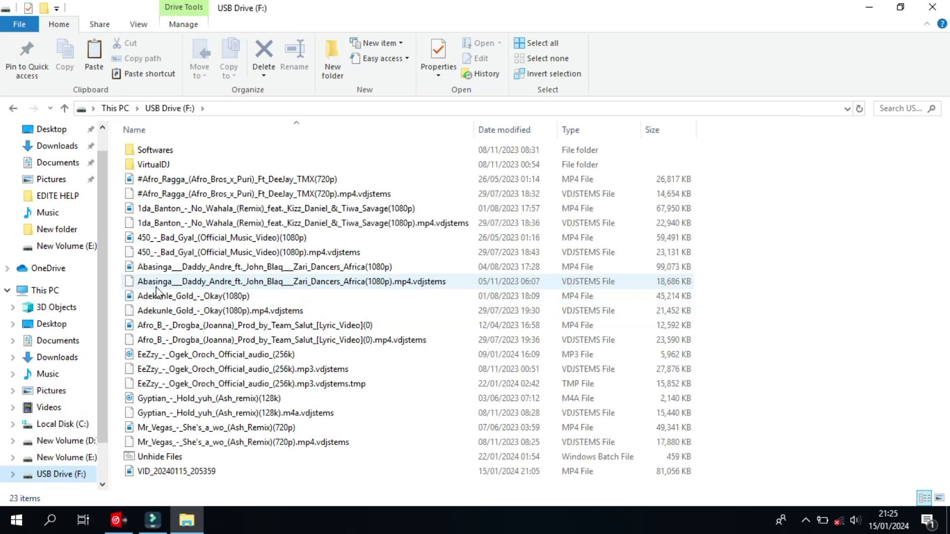
click(152, 443)
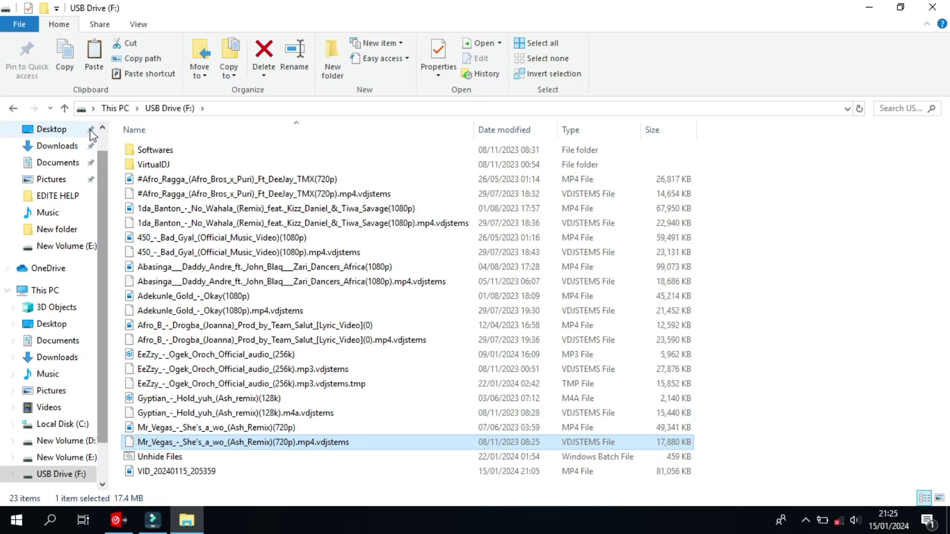
click(65, 62)
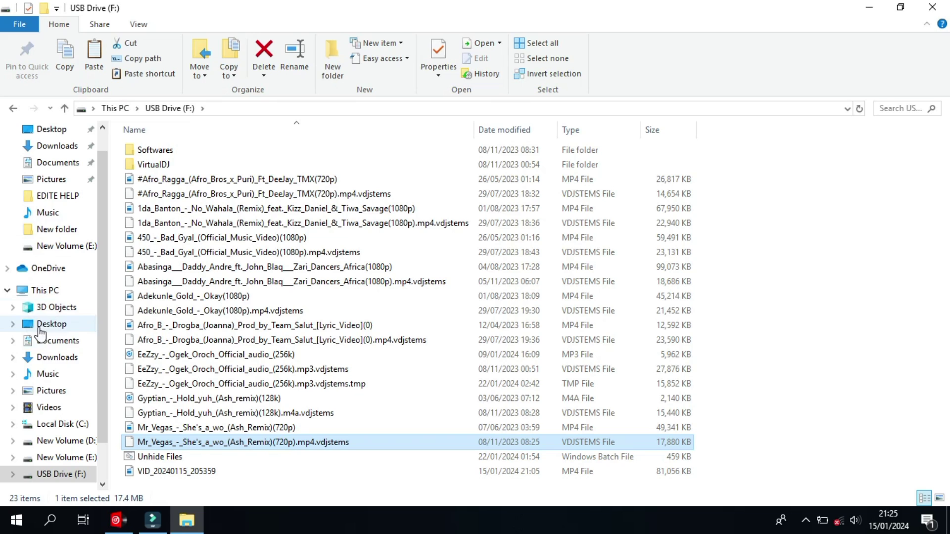
click(47, 374)
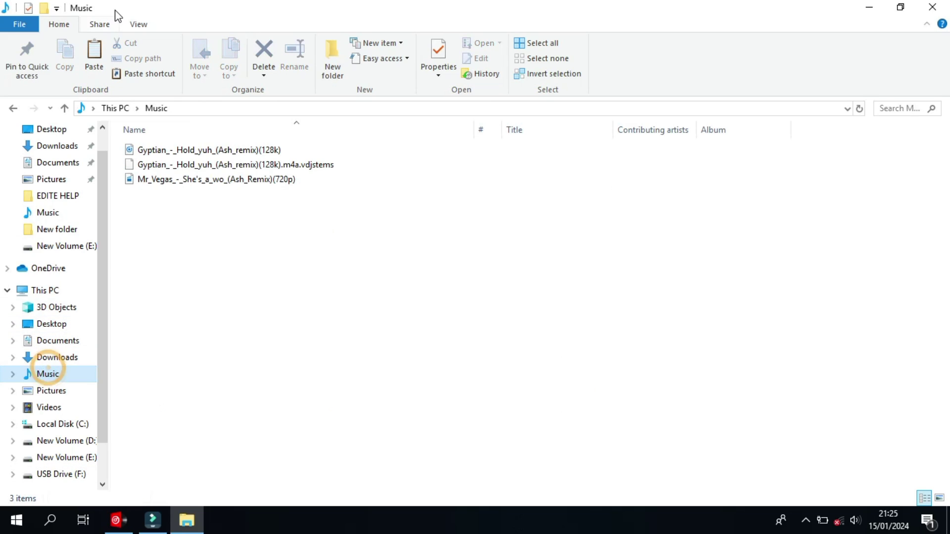
click(94, 55)
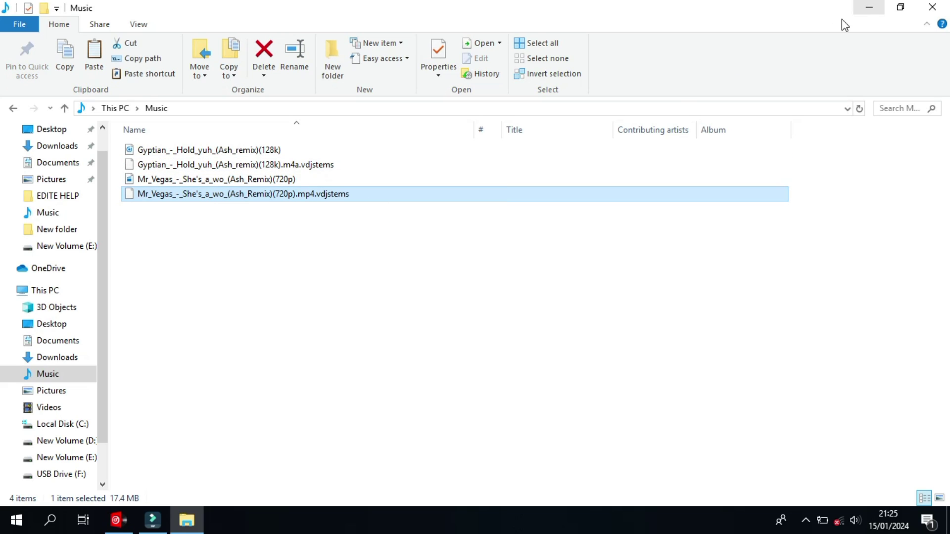
Refresh the Music listing via Local Disk (C:), then load Hold yuh on deck B and She's a wo on deck A
click(127, 524)
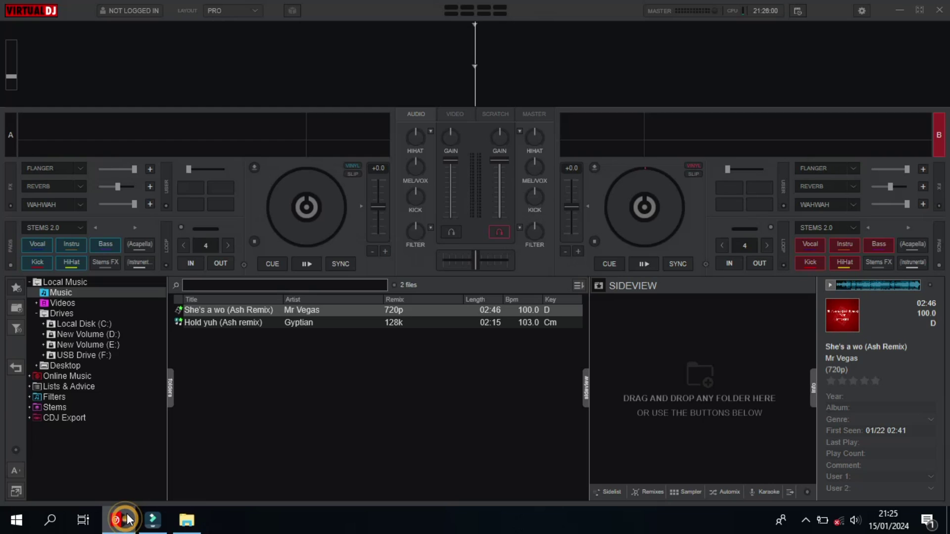
click(97, 323)
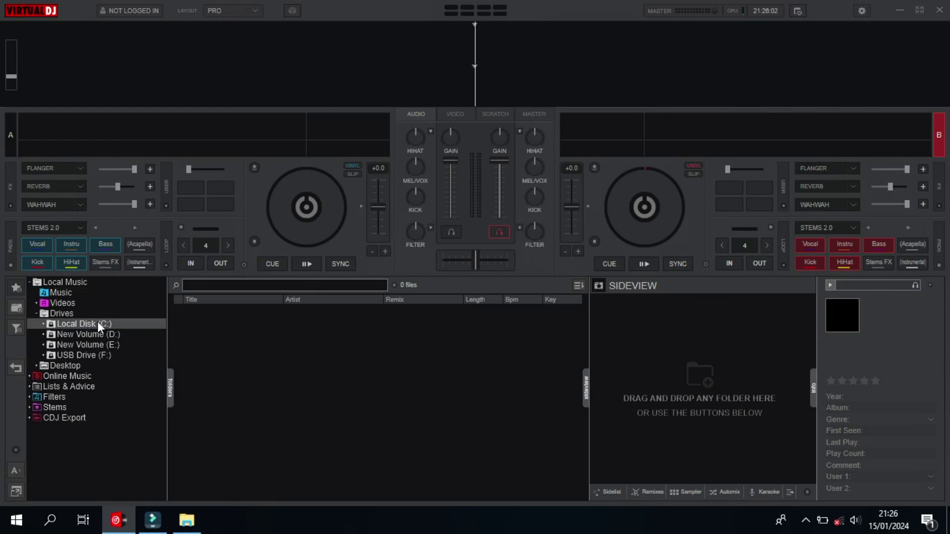
click(72, 294)
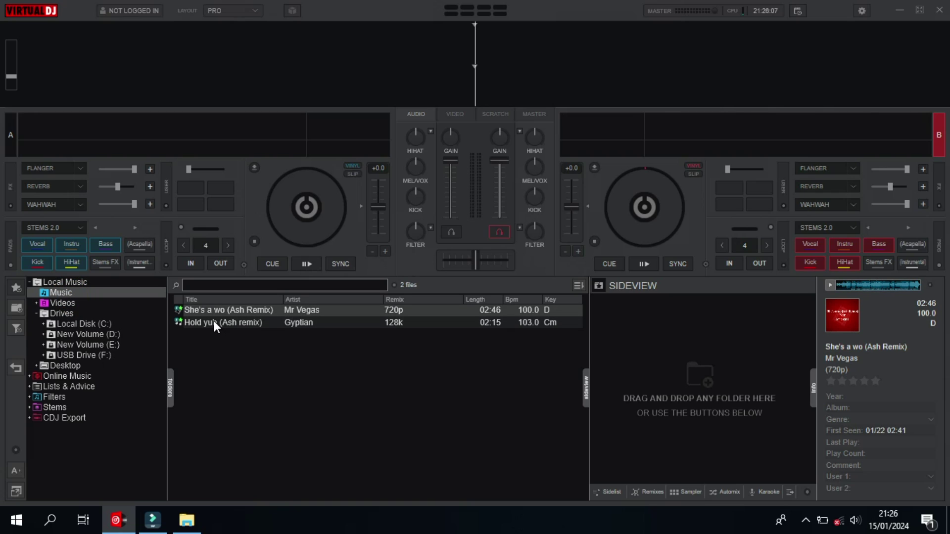
drag(214, 321, 639, 237)
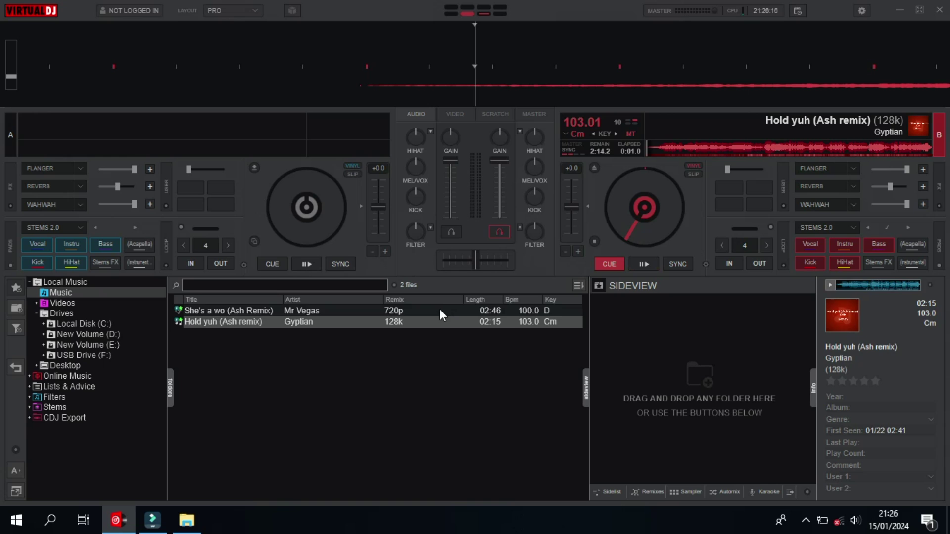
click(439, 309)
drag(438, 308, 237, 174)
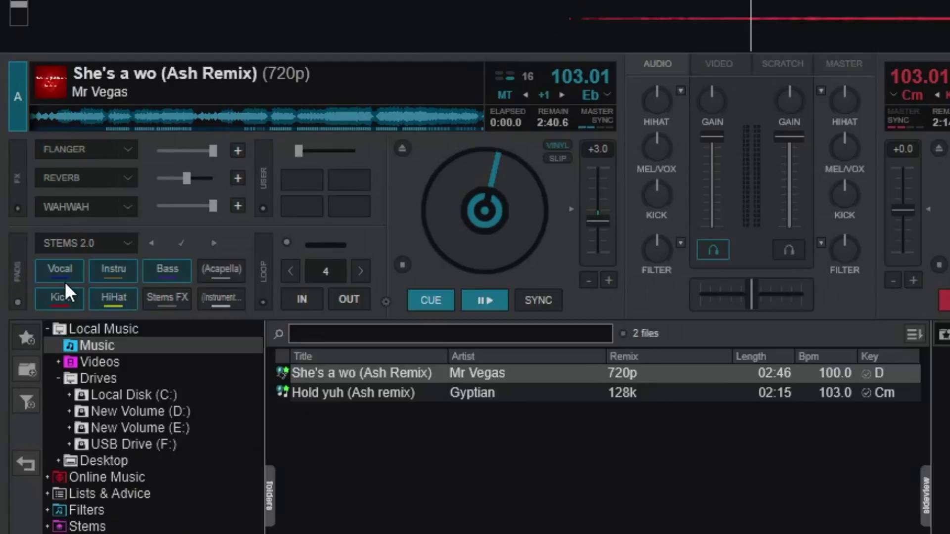
key(space)
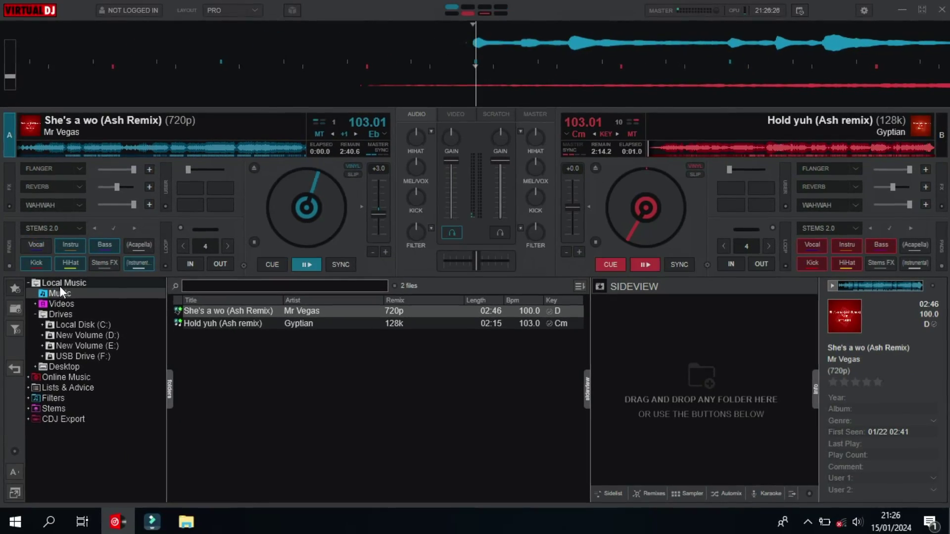
click(102, 248)
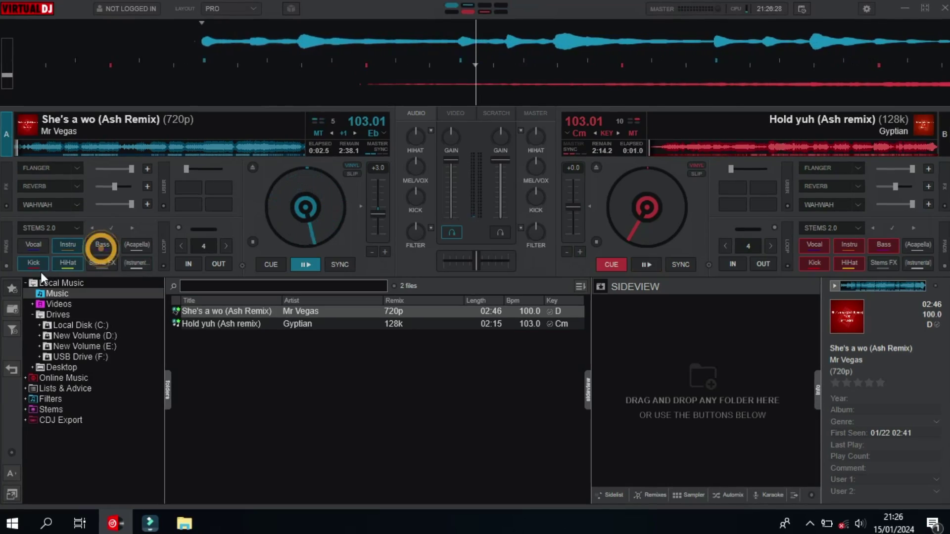
click(127, 248)
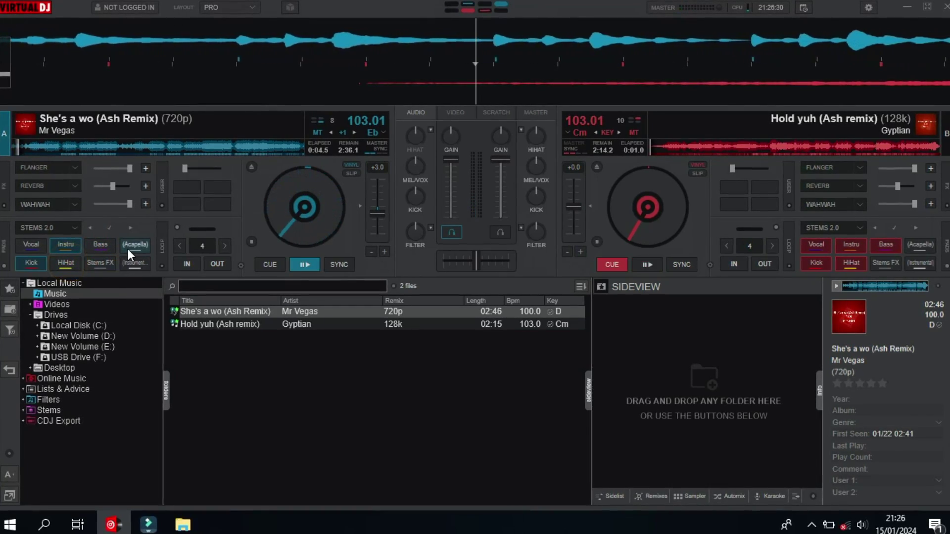
click(34, 242)
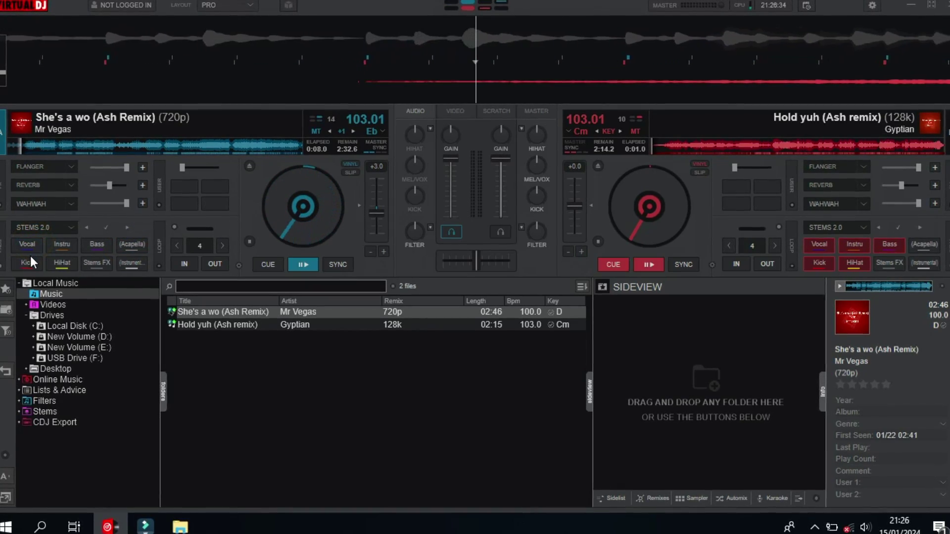
click(29, 256)
click(129, 243)
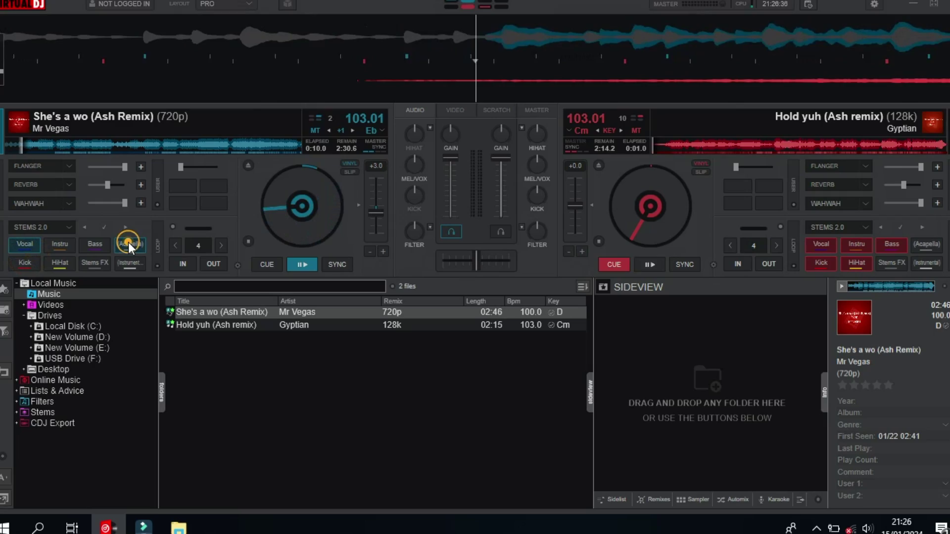
click(127, 243)
key(shift+q)
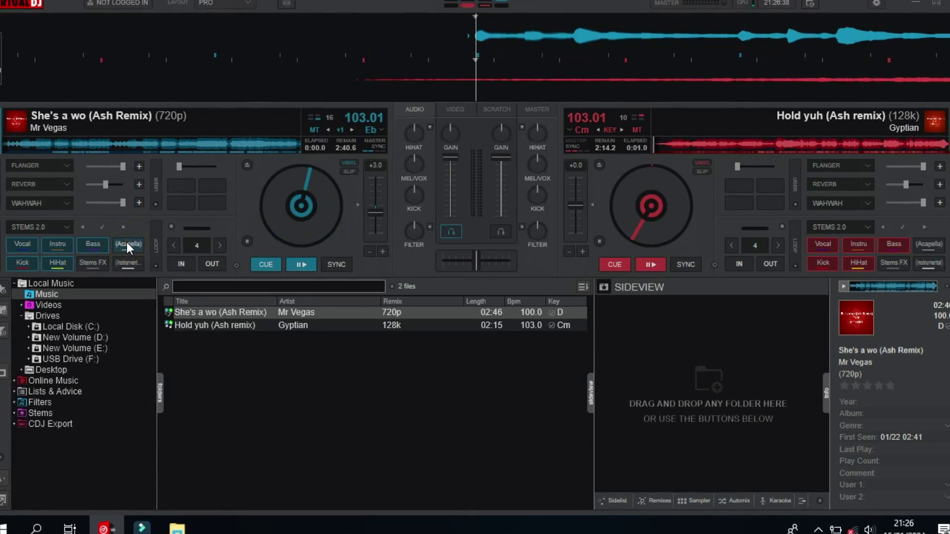
key(shift+w)
key(space)
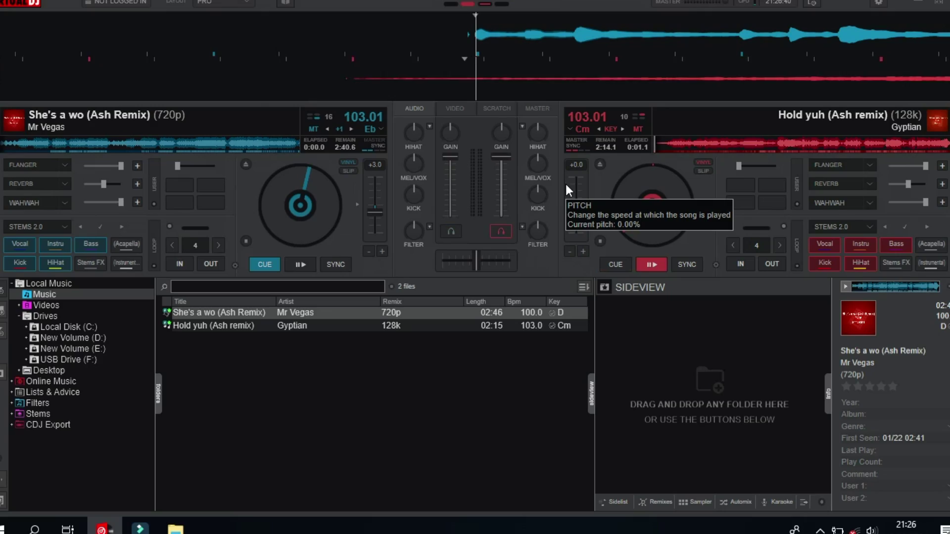
click(837, 242)
click(854, 243)
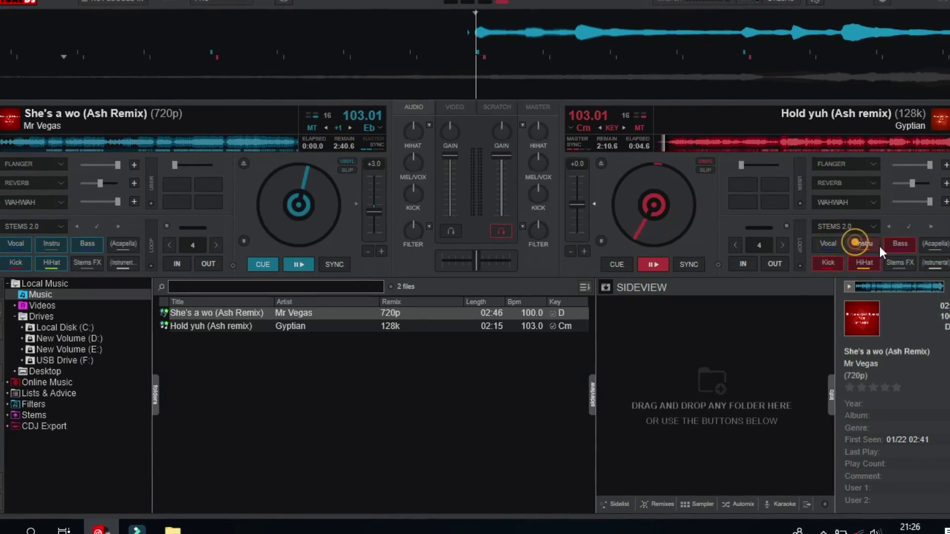
click(927, 248)
key(c)
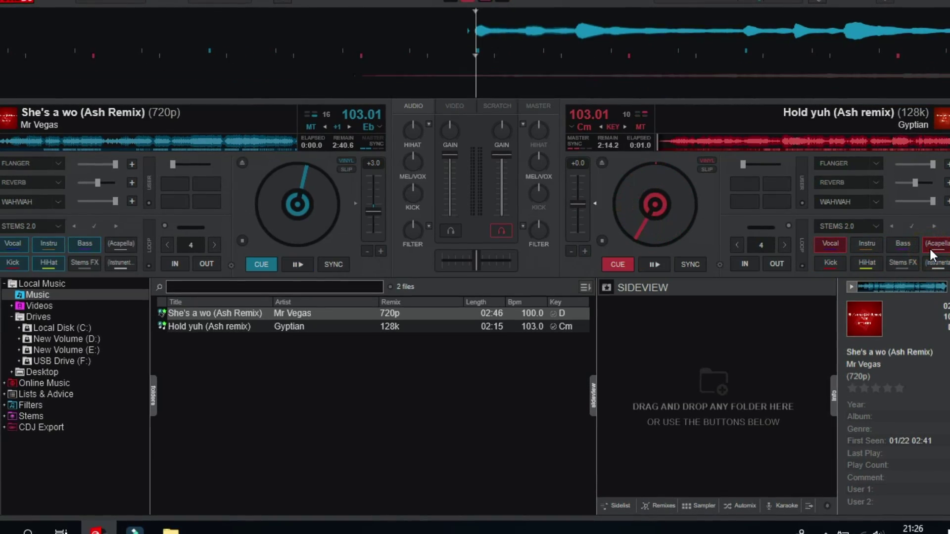
click(932, 248)
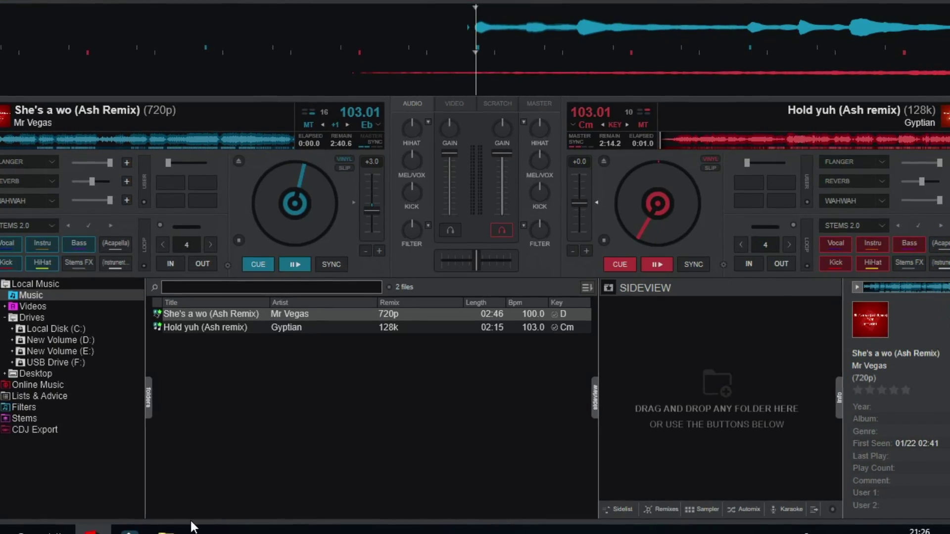
click(166, 530)
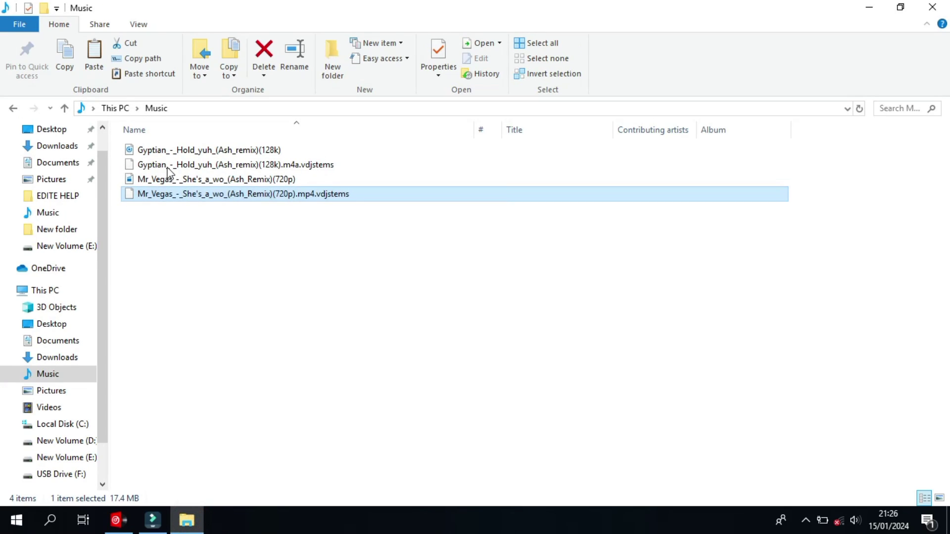
Delete Gyptian_-_Hold_yuh_(Ash_remix)(128k).m4a.vdjstems from Music and return to VirtualDJ
click(170, 166)
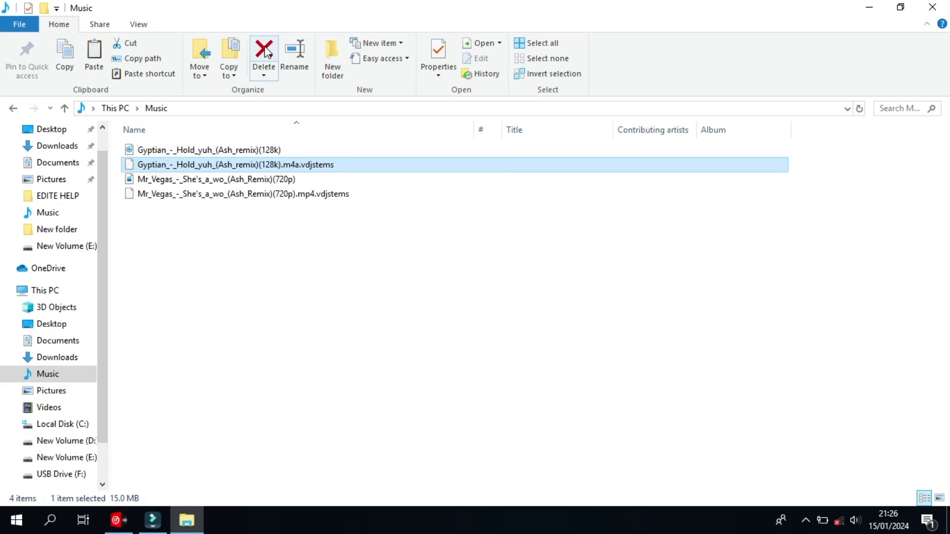
click(265, 51)
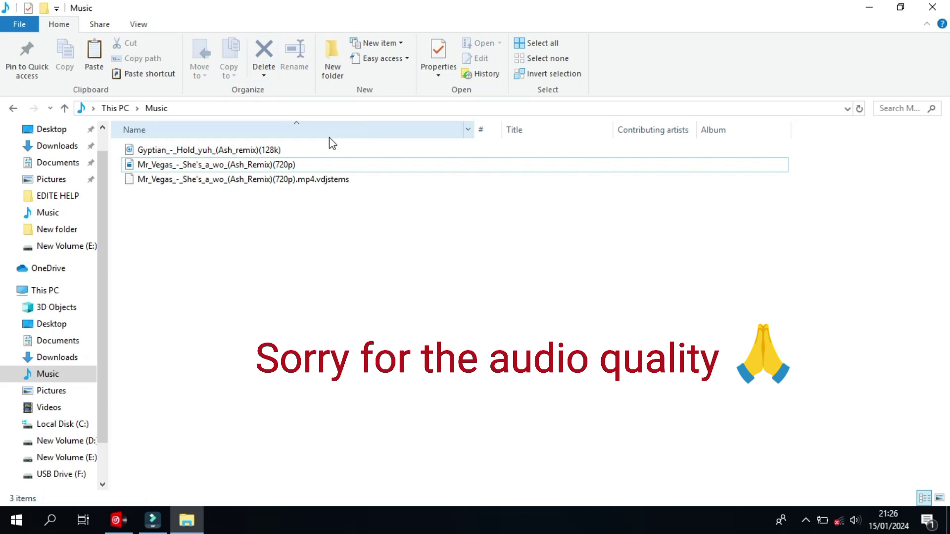
click(115, 520)
Refresh the Music listing via Local Disk (C:), then load She's a wo on deck B and Hold yuh on deck A
click(52, 324)
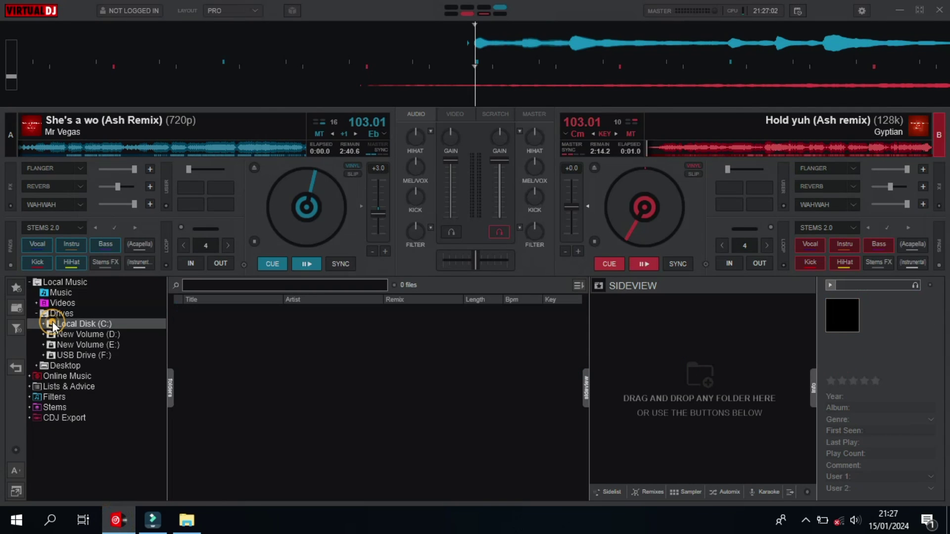
click(60, 292)
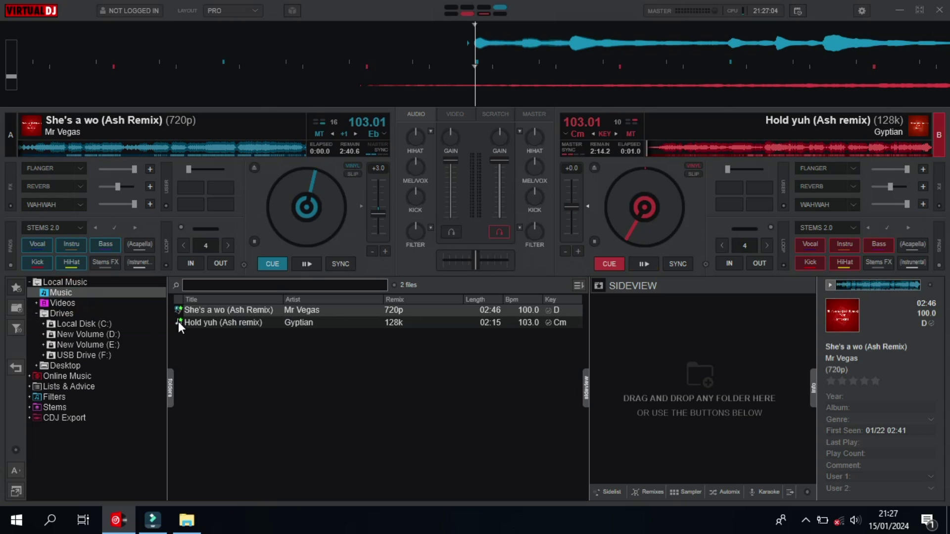
drag(203, 314, 684, 189)
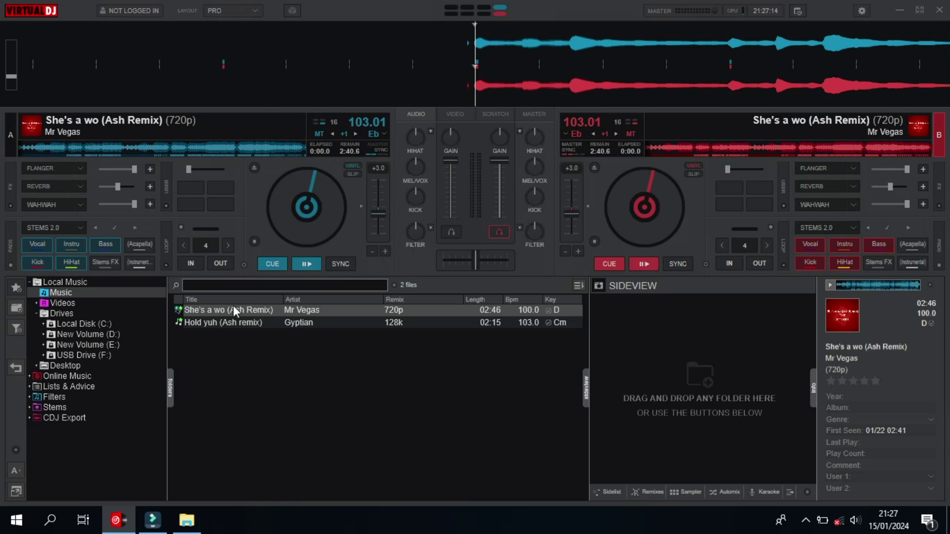
drag(233, 320, 122, 203)
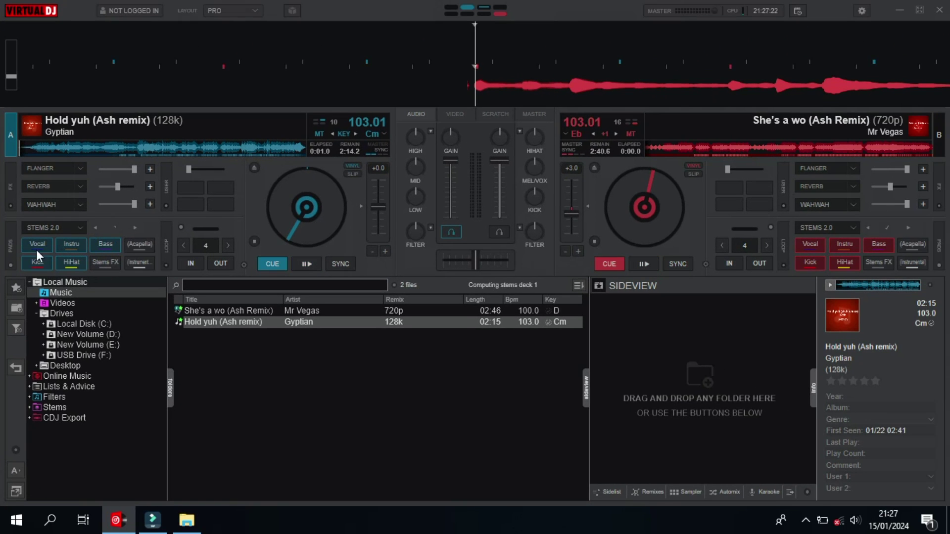
Try Hold yuh's vocal stem, dismiss the Stems Not Prepared warning, and mute deck B's vocals
click(39, 247)
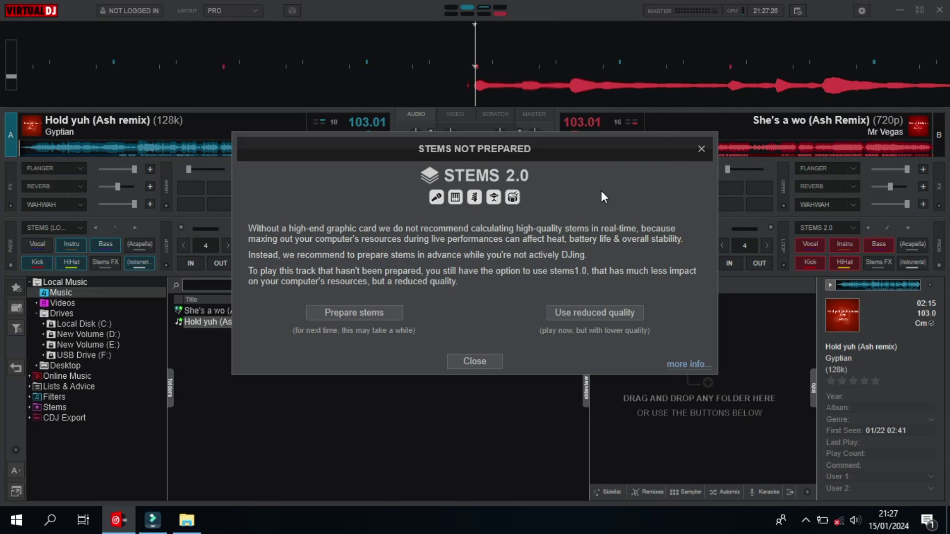
click(465, 358)
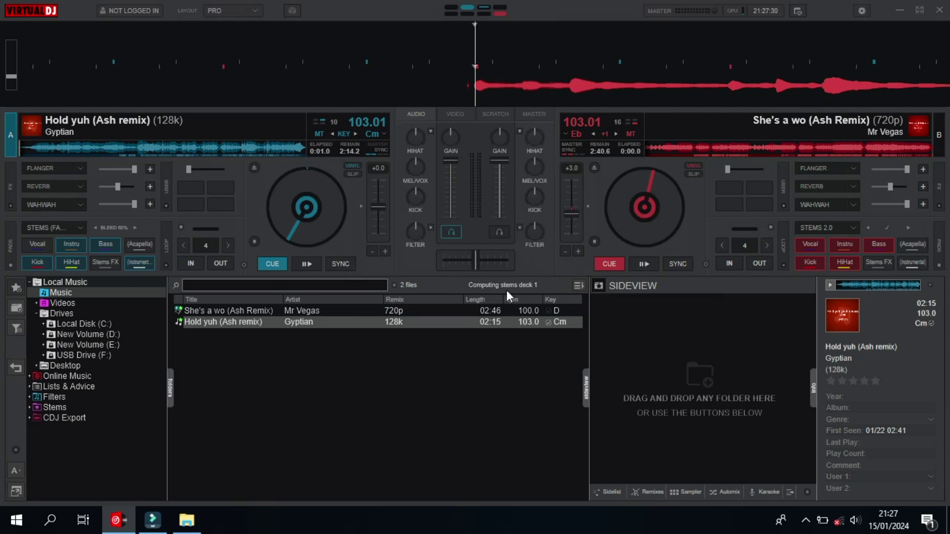
mouse_move(521, 295)
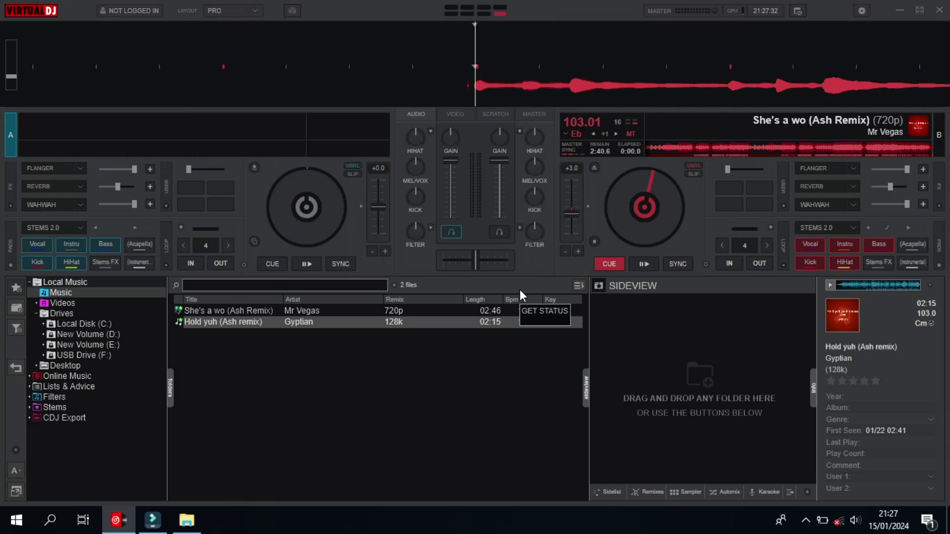
click(810, 243)
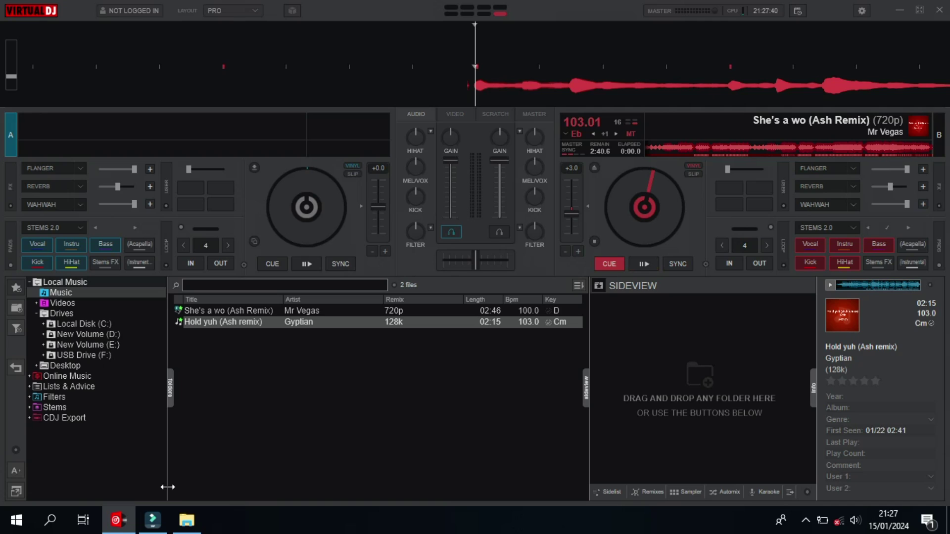
click(187, 519)
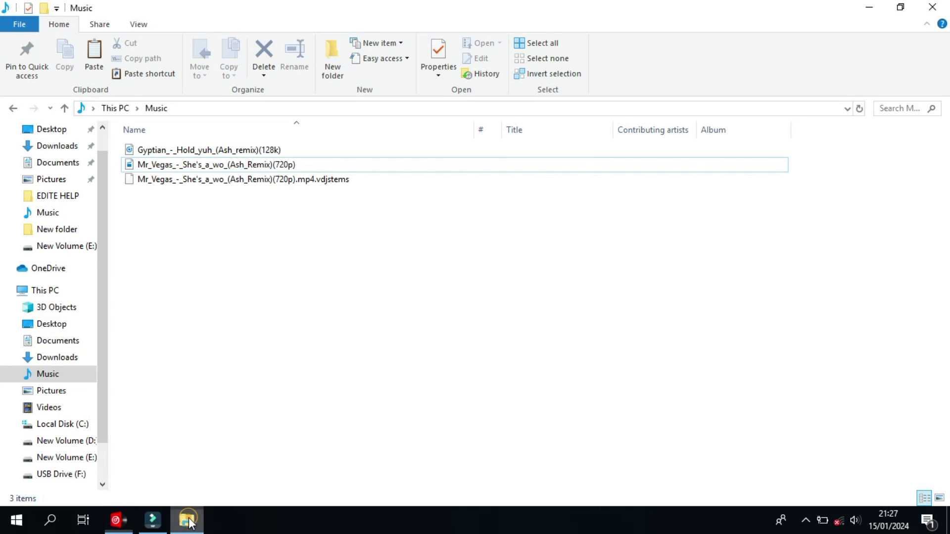
Copy the Gyptian .m4a.vdjstems file from USB Drive (F:) back into the Music folder
click(51, 475)
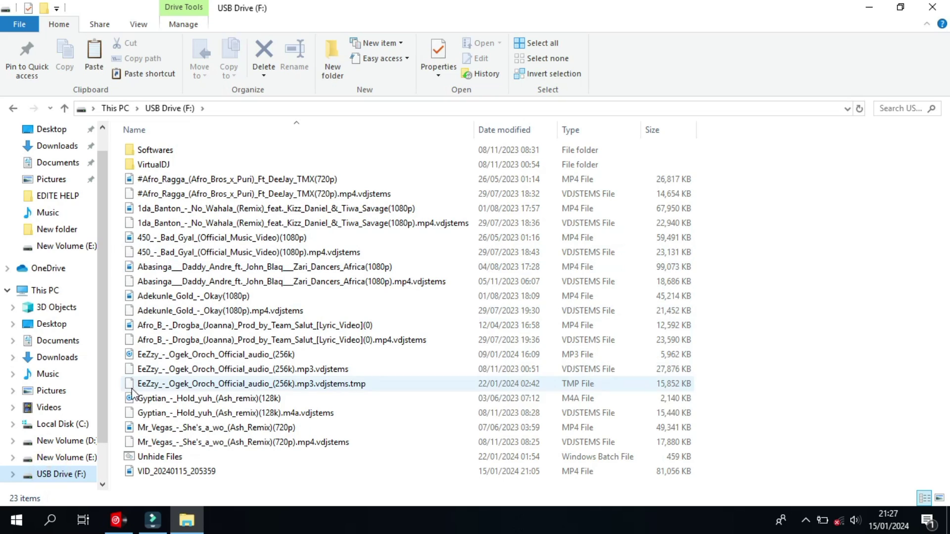
click(142, 414)
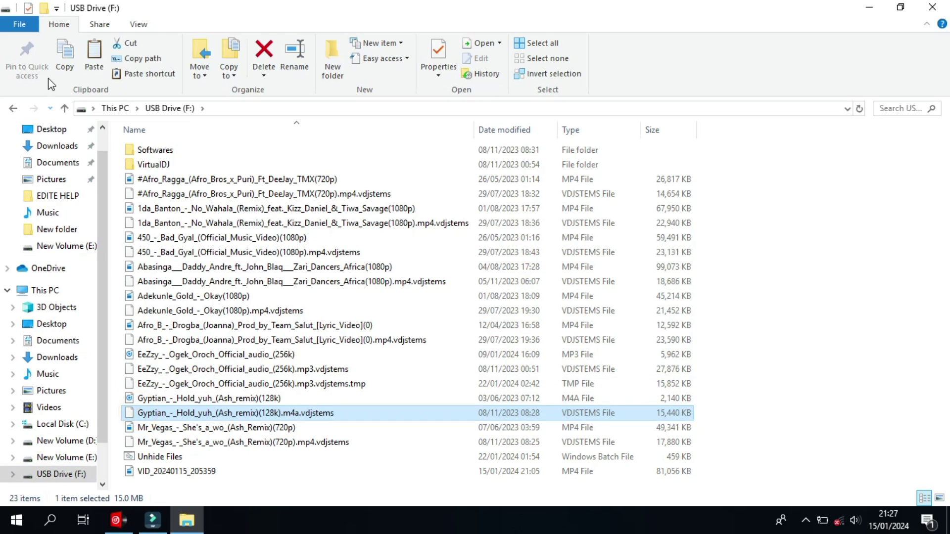
click(55, 213)
click(98, 62)
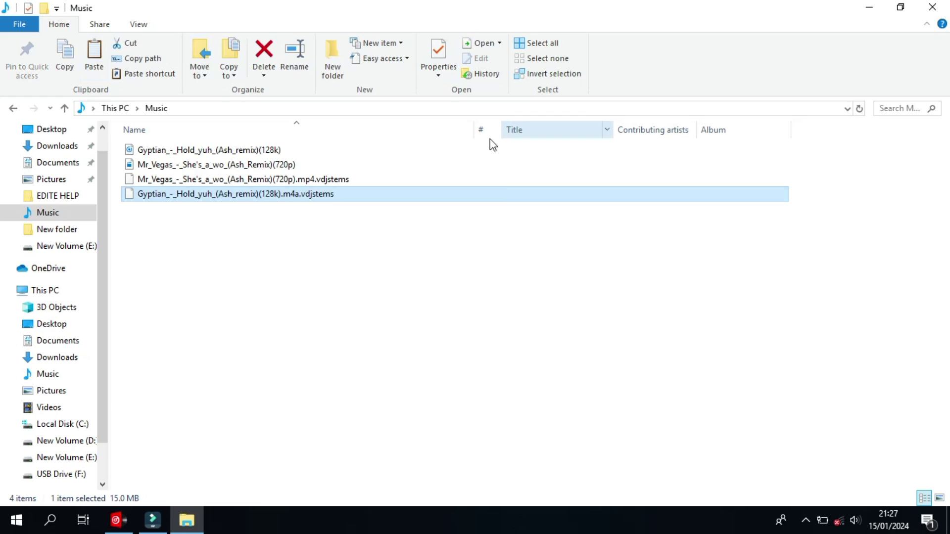
Refresh the Music list and load Hold yuh onto deck B, toggling its Vocal stem off and on
click(116, 520)
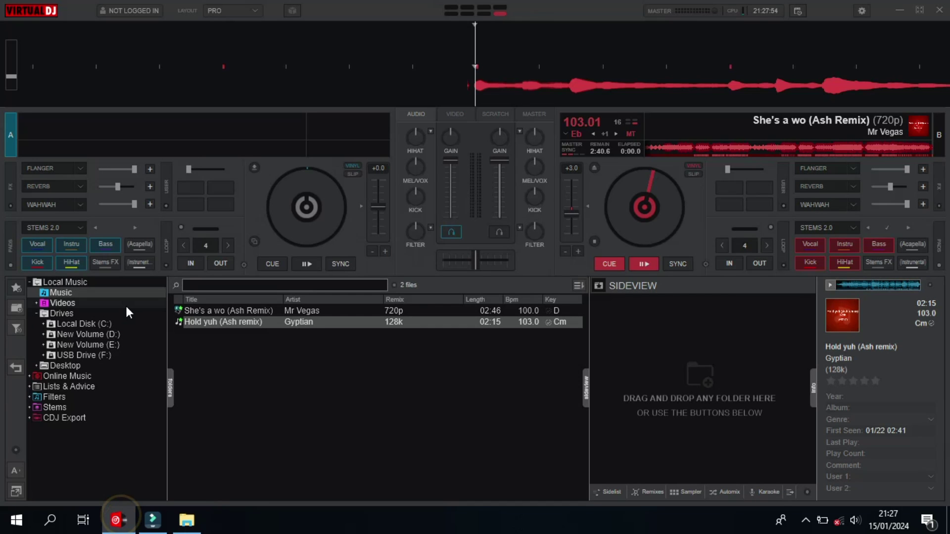
click(106, 324)
click(98, 293)
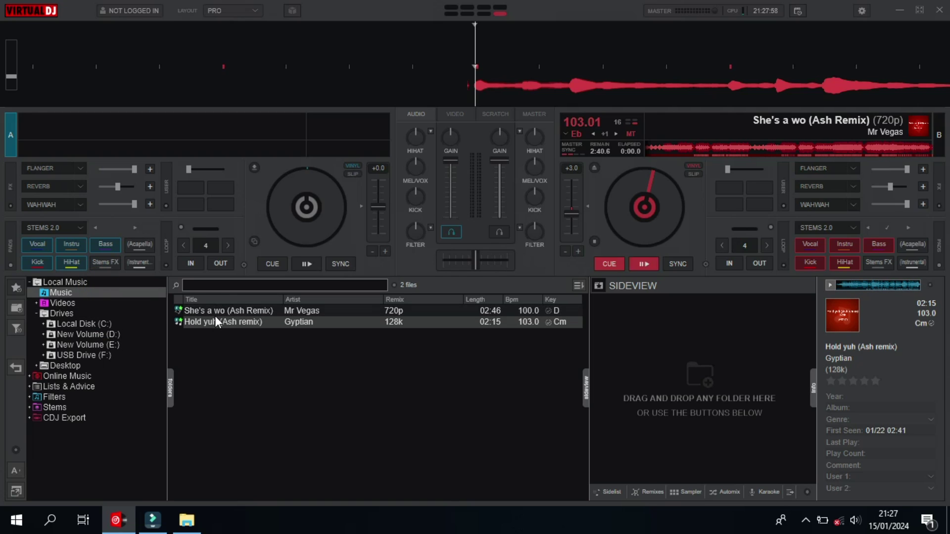
drag(219, 319, 701, 201)
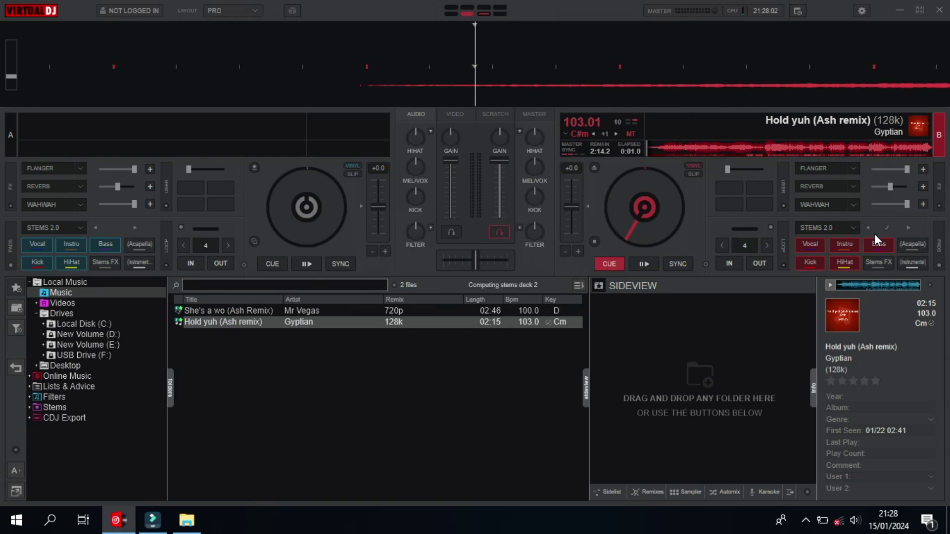
click(812, 242)
click(811, 246)
Load She's a wo onto deck A, toggle its Acapella stem, then return to File Explorer
drag(413, 315, 324, 208)
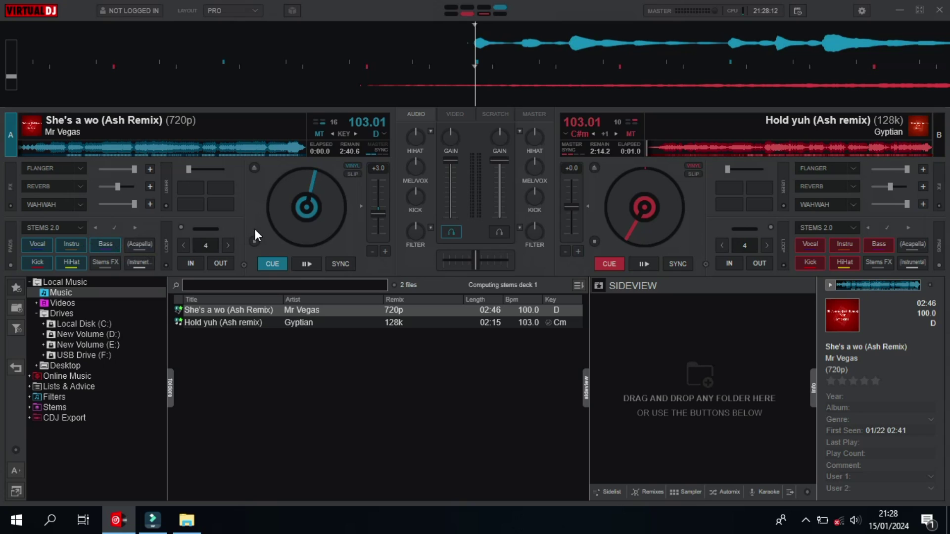
click(148, 245)
click(149, 246)
click(172, 524)
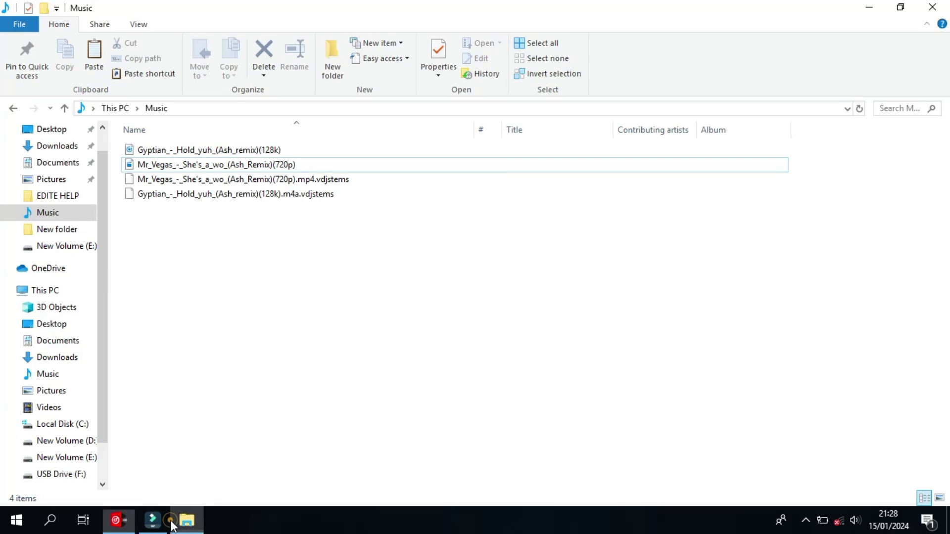
Remove '(Ash_Remix)' from the Mr Vegas video's name, leaving Mr_Vegas_-_She's_a_wo_(720p)
right_click(183, 164)
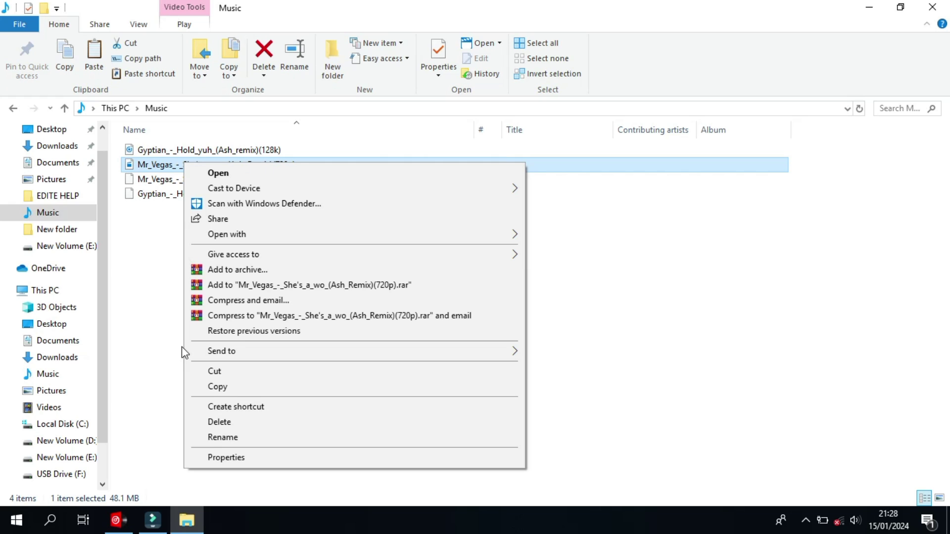
click(218, 437)
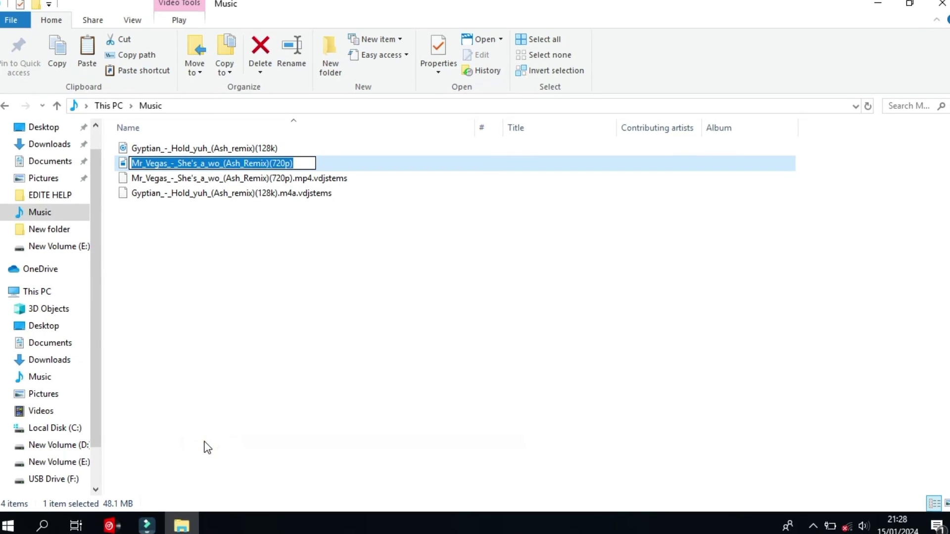
key(End)
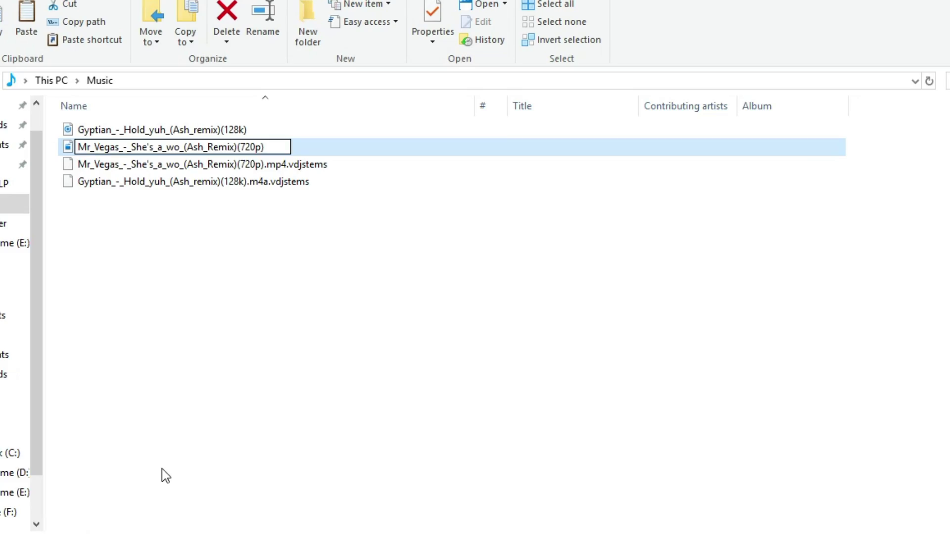
key(Left)
key(Left)
key(Left)
key(Left)
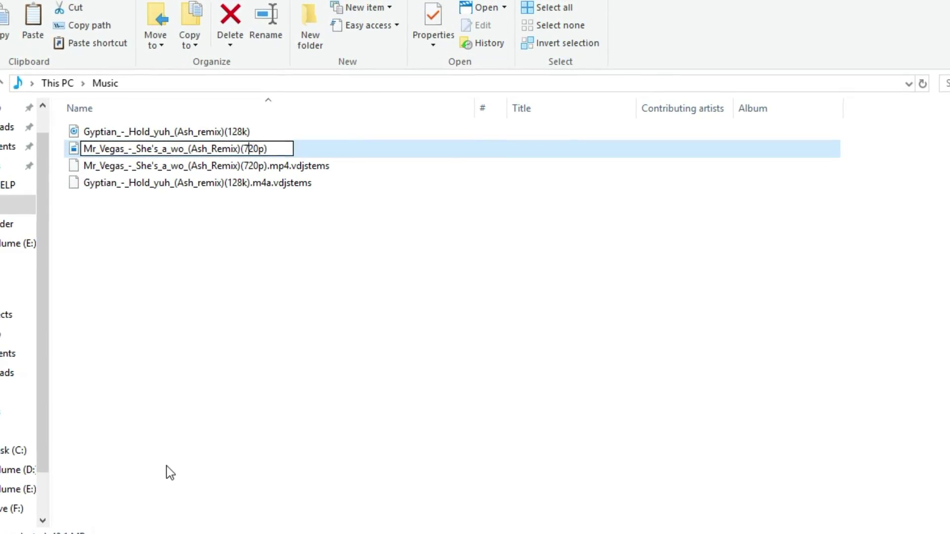
key(Left)
key(Left)
key(BackSpace)
key(BackSpace)
key(BackSpace)
key(BackSpace)
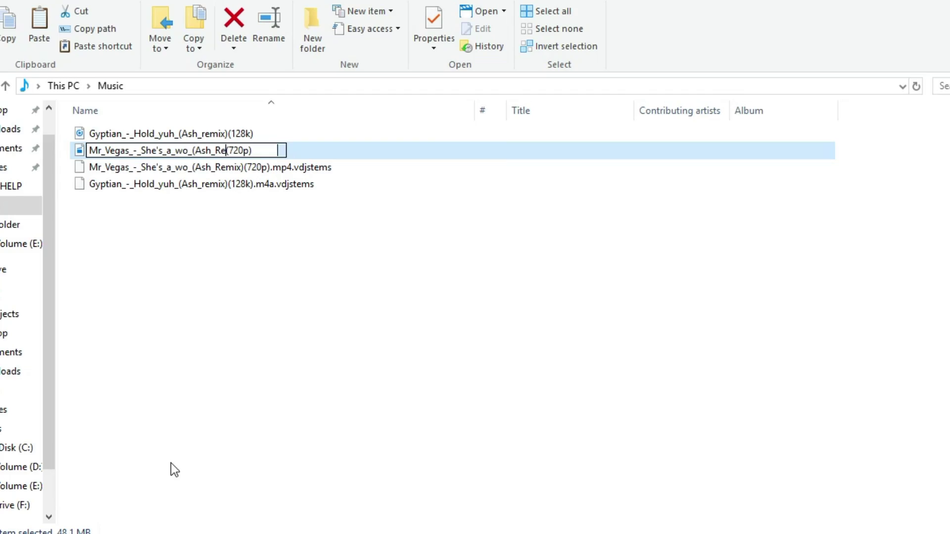
key(BackSpace)
key(BackSpace)
key(BackSpace)
key(BackSpace)
key(BackSpace)
key(BackSpace)
key(BackSpace)
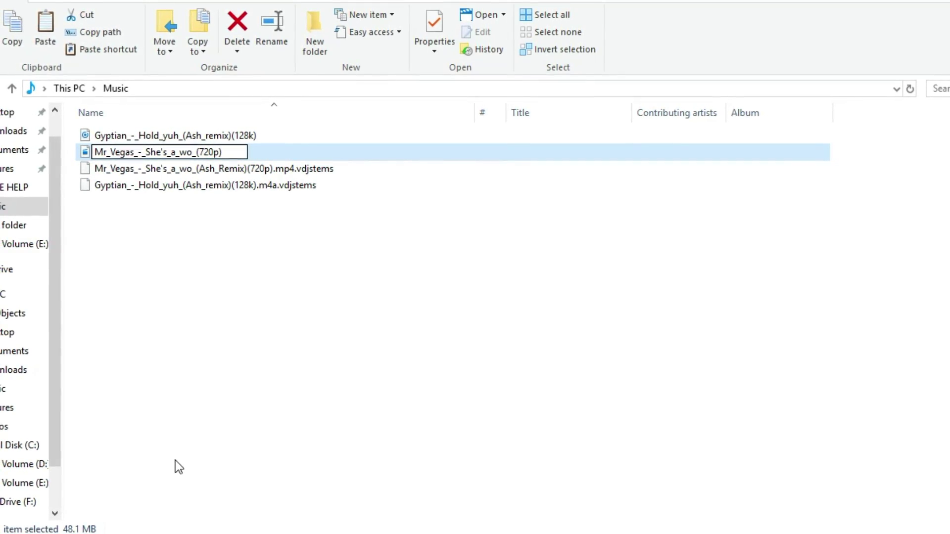
key(Return)
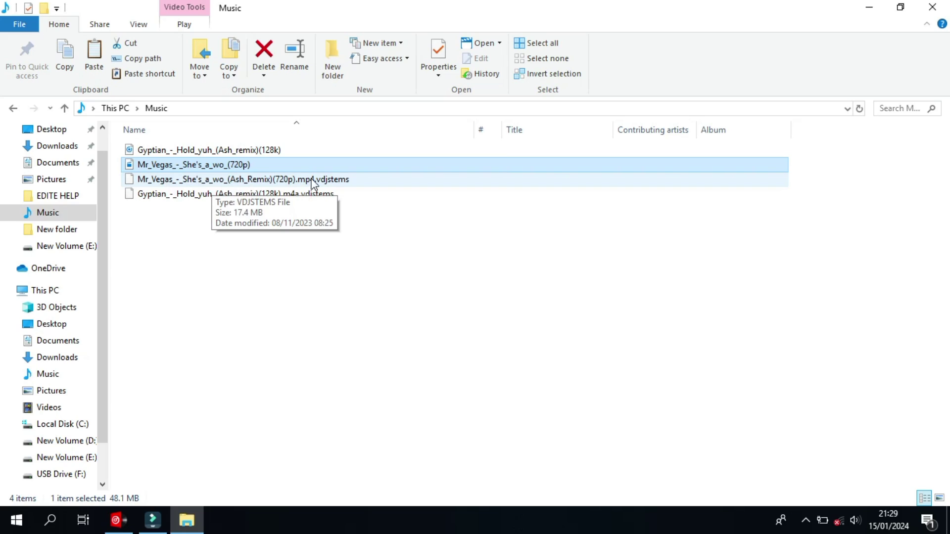
Refresh Music, then load the renamed She's a wo onto deck 2 and Hold yuh (Ash remix) onto deck 1
click(117, 524)
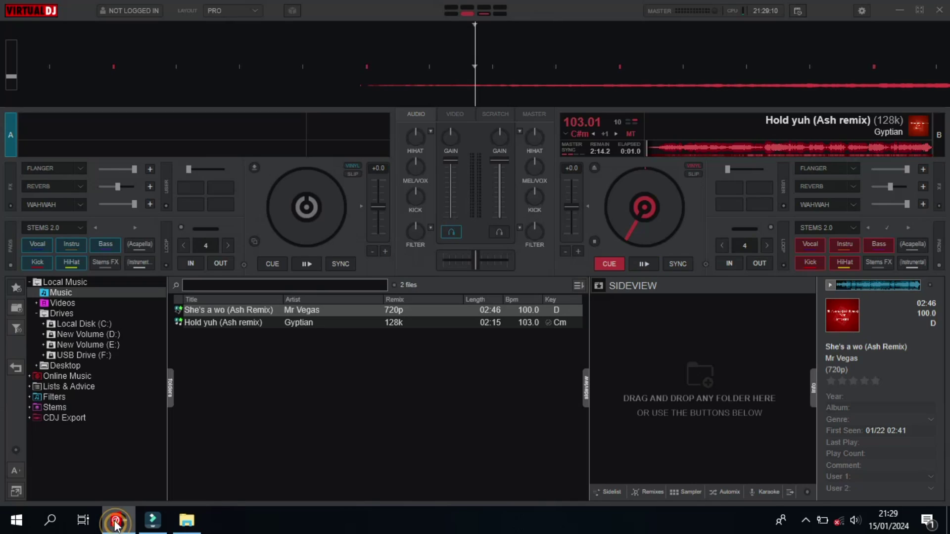
click(91, 312)
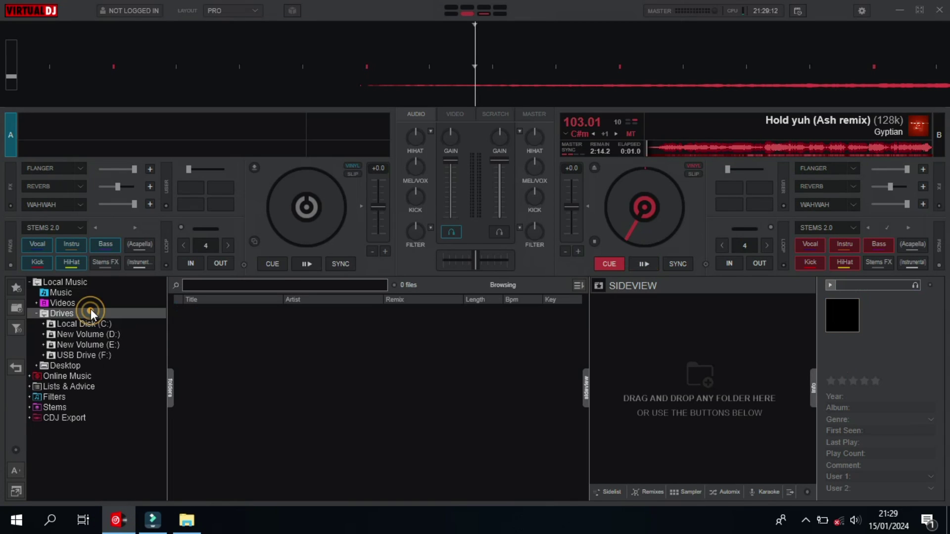
click(86, 293)
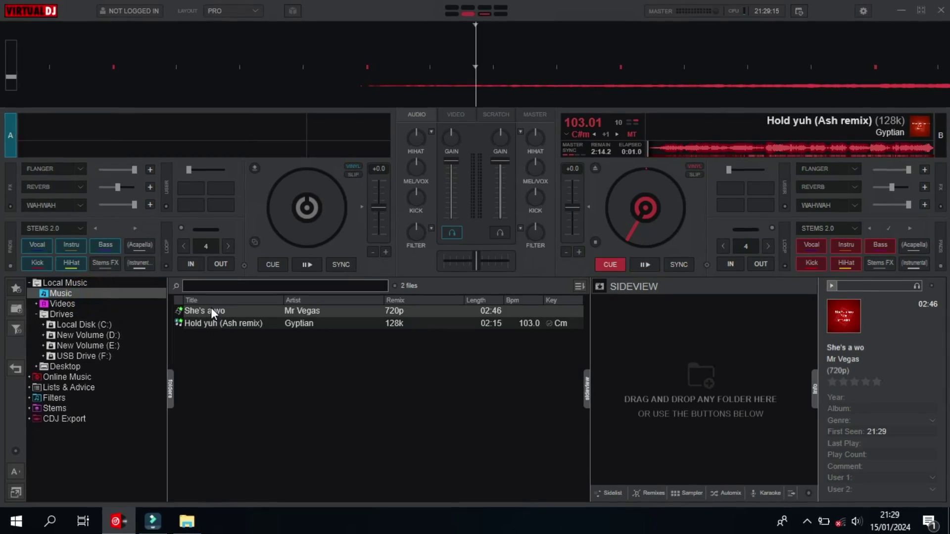
drag(209, 308, 796, 193)
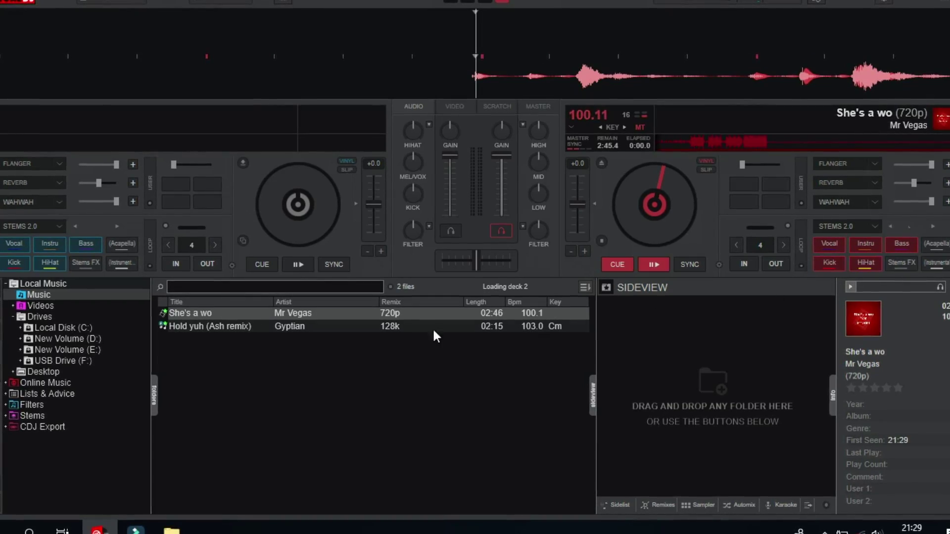
click(416, 327)
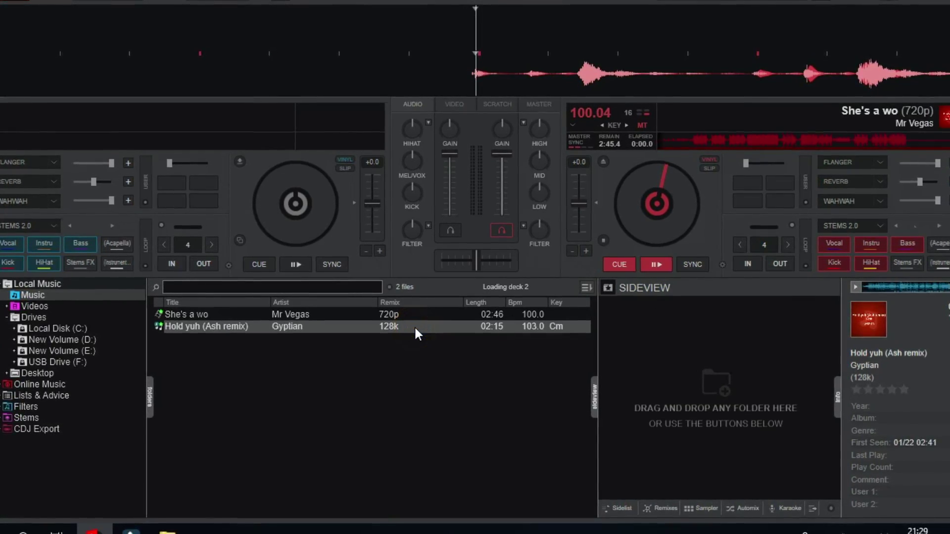
drag(414, 326, 212, 169)
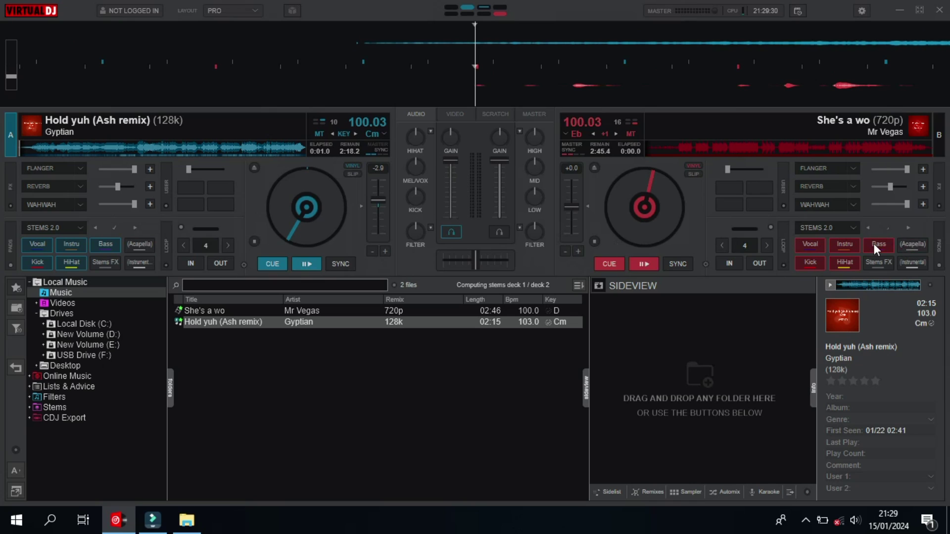
Dismiss the Stems Not Prepared warning for She's a wo, then toggle Hold yuh's Vocal and Acapella stems
click(813, 246)
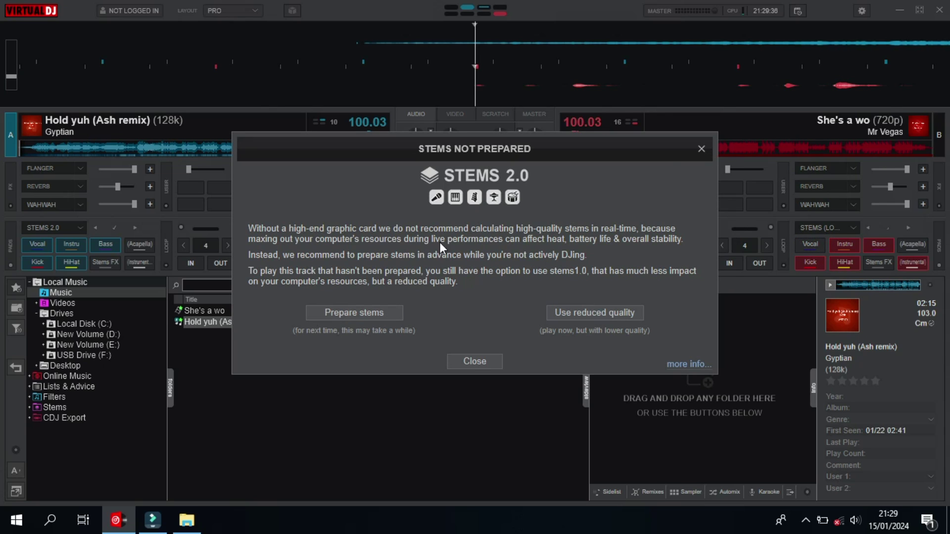
click(474, 362)
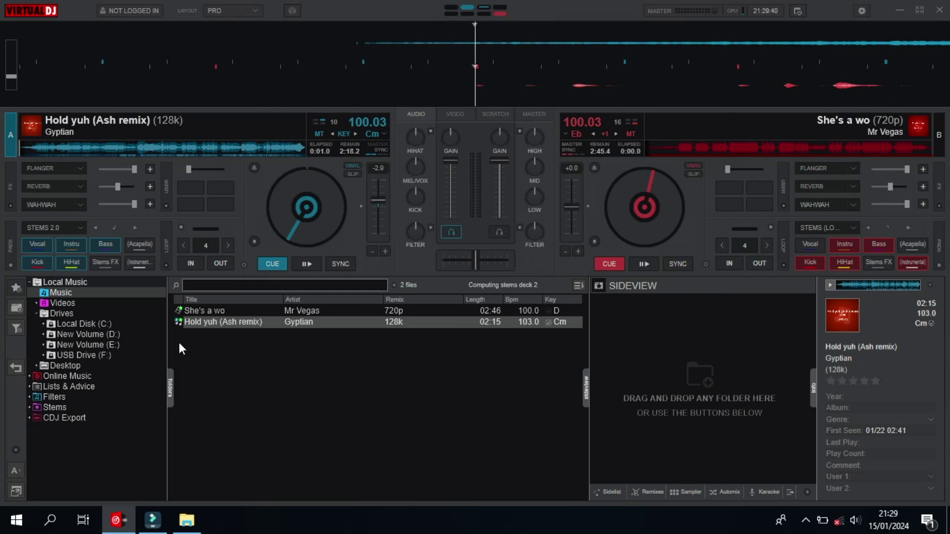
click(44, 245)
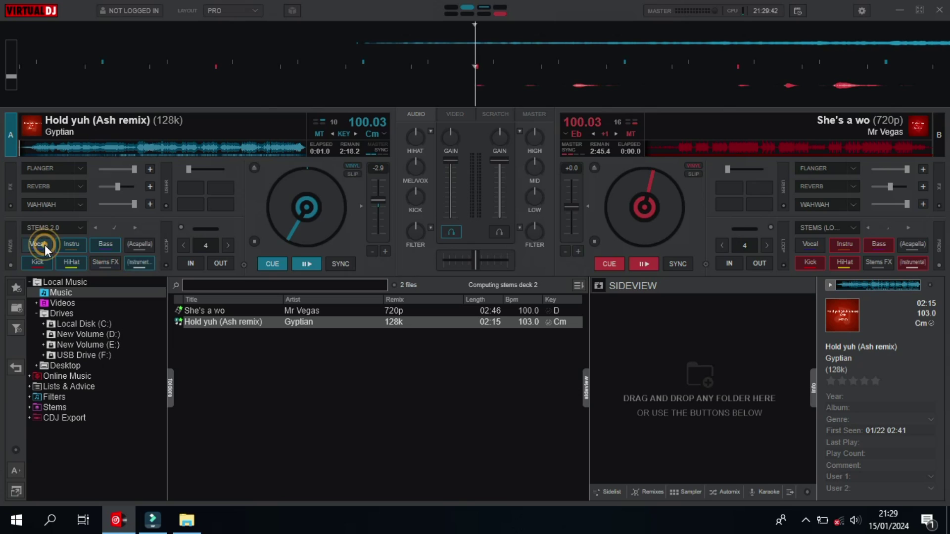
click(127, 244)
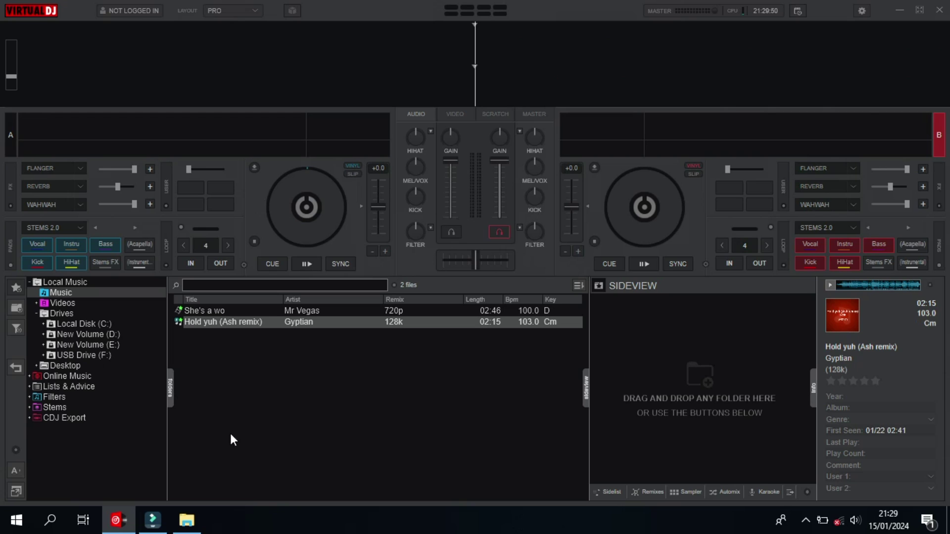
Start and cancel renames of the Mr Vegas stems file and the Mr Vegas video
click(188, 521)
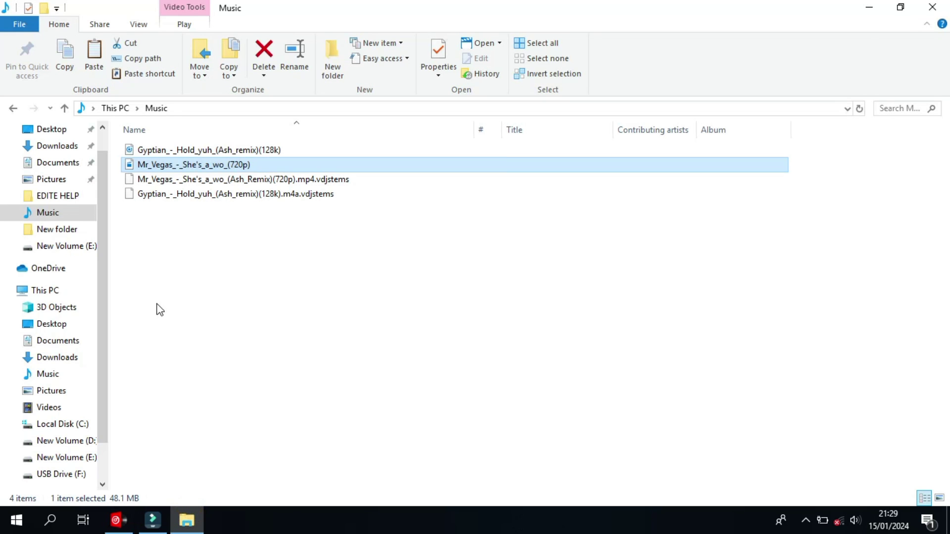
click(208, 180)
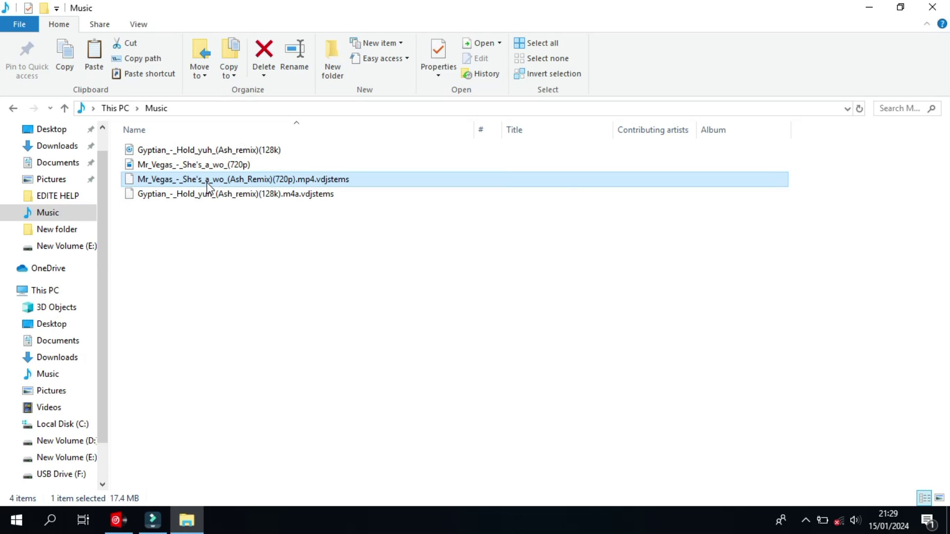
right_click(208, 187)
click(230, 427)
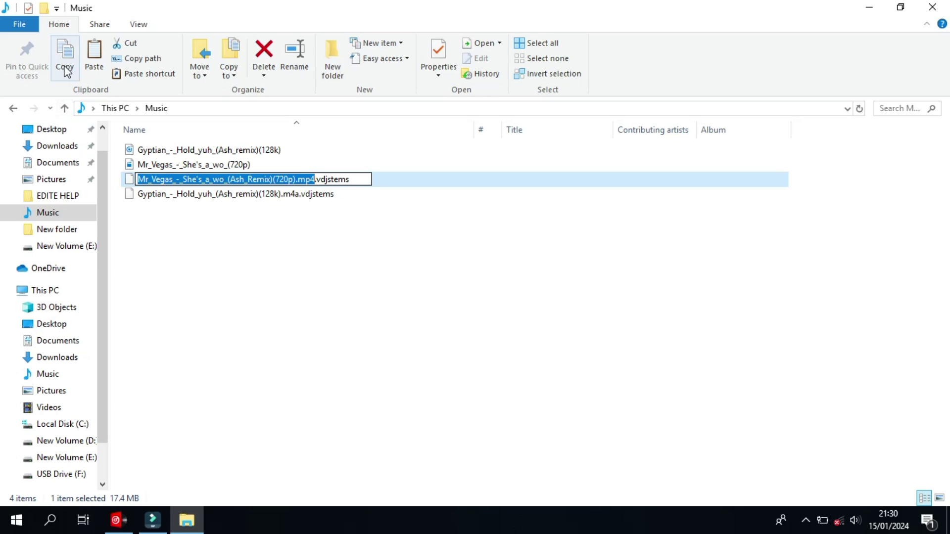
click(164, 164)
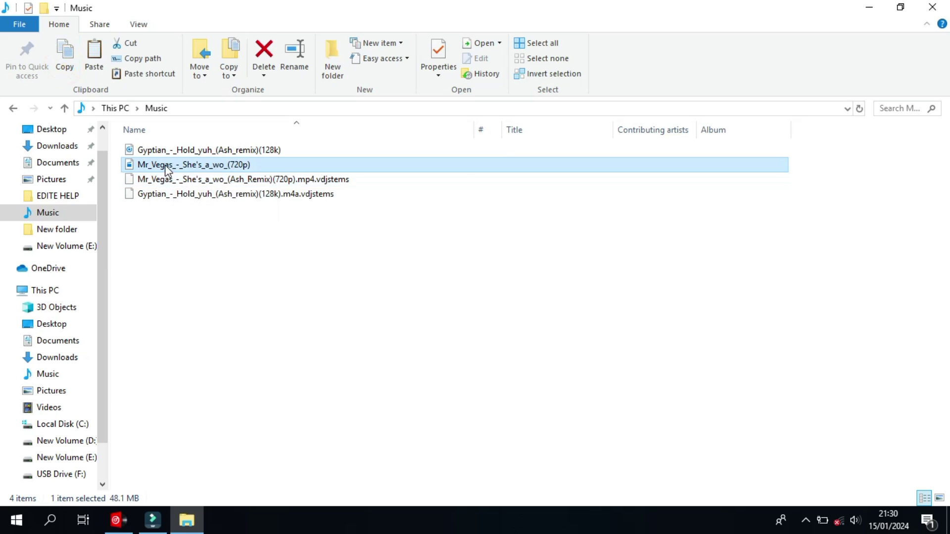
right_click(166, 167)
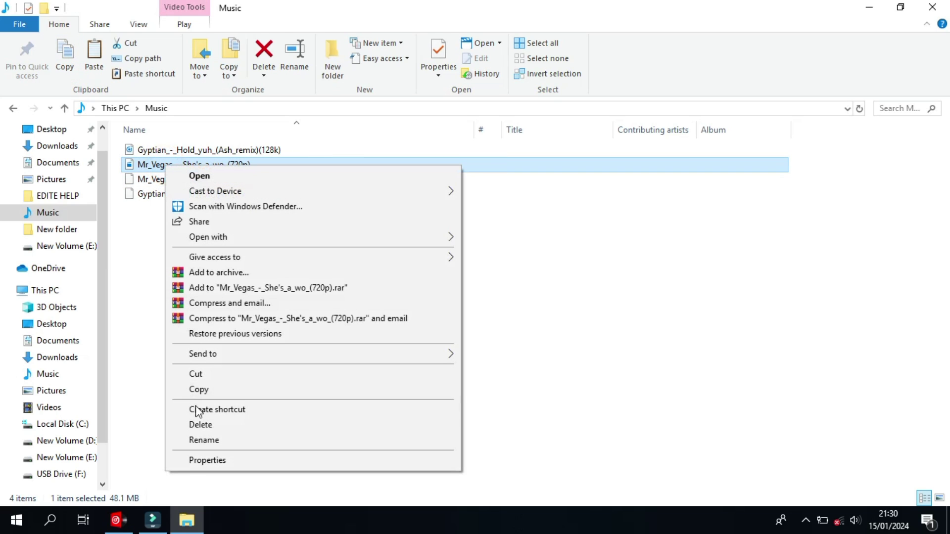
click(197, 442)
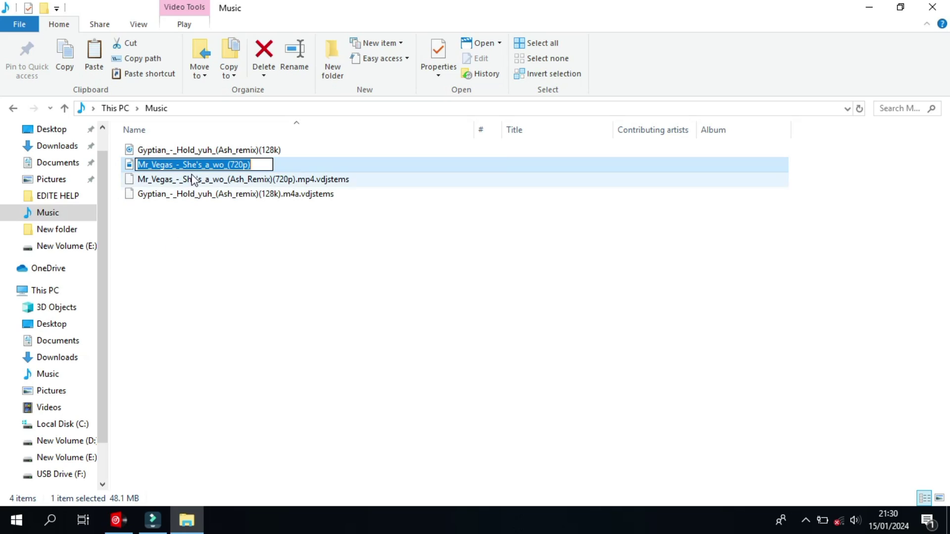
Delete the pasted duplicate stems file, then delete all four remaining files in Music
click(94, 59)
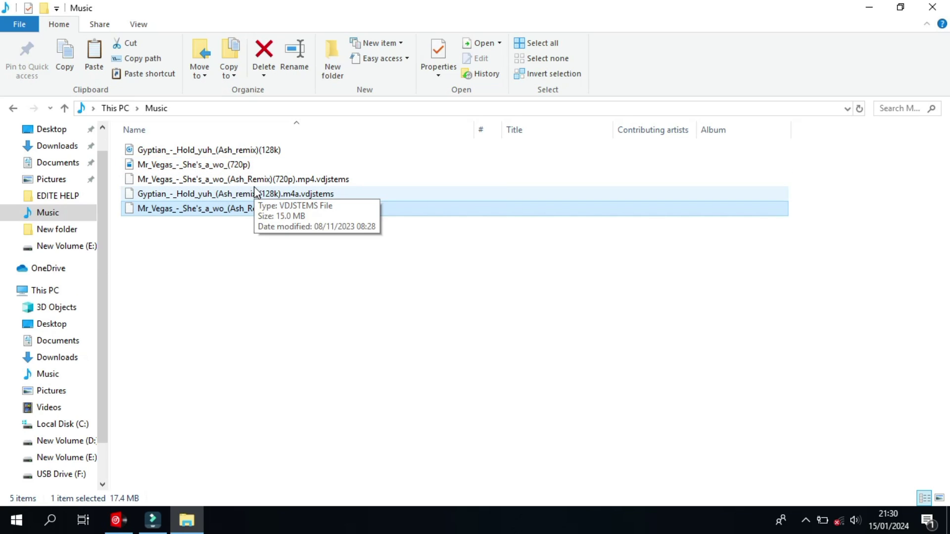
key(Delete)
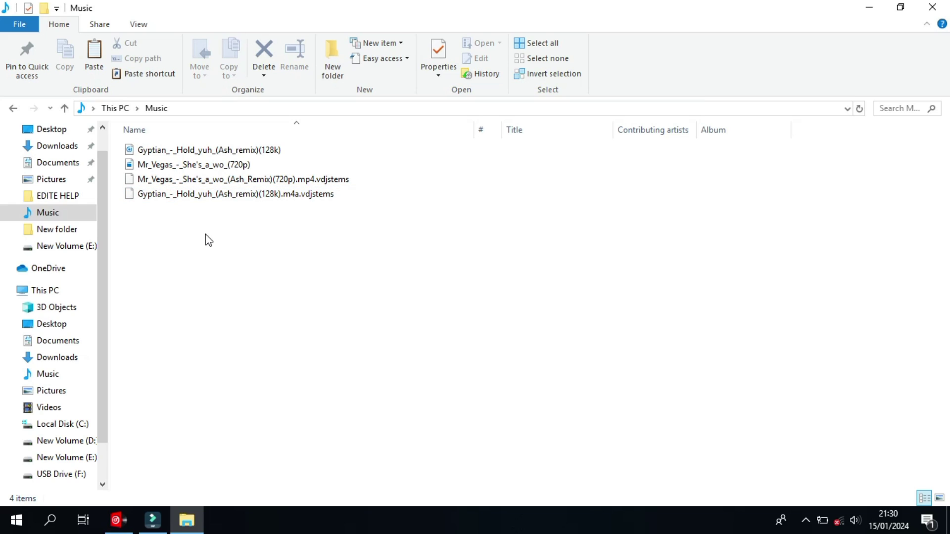
key(ctrl+a)
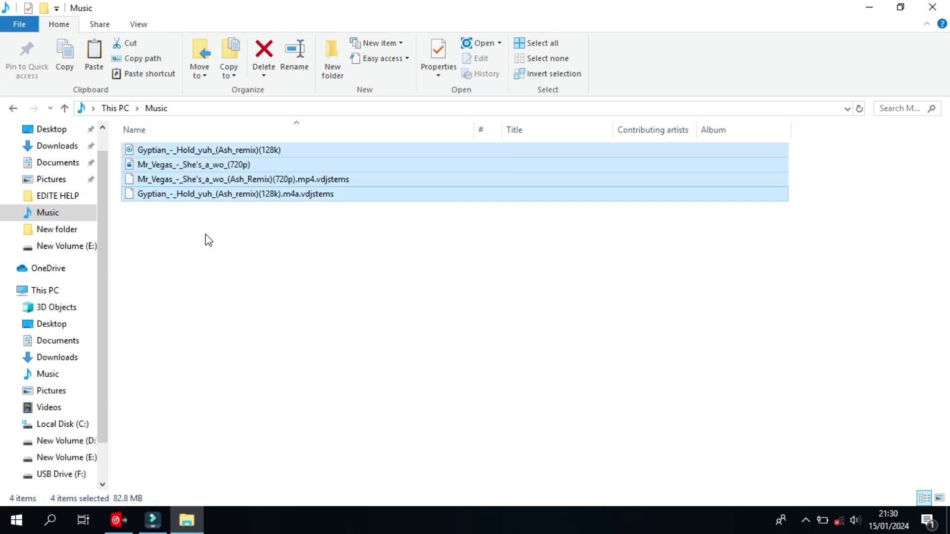
key(Delete)
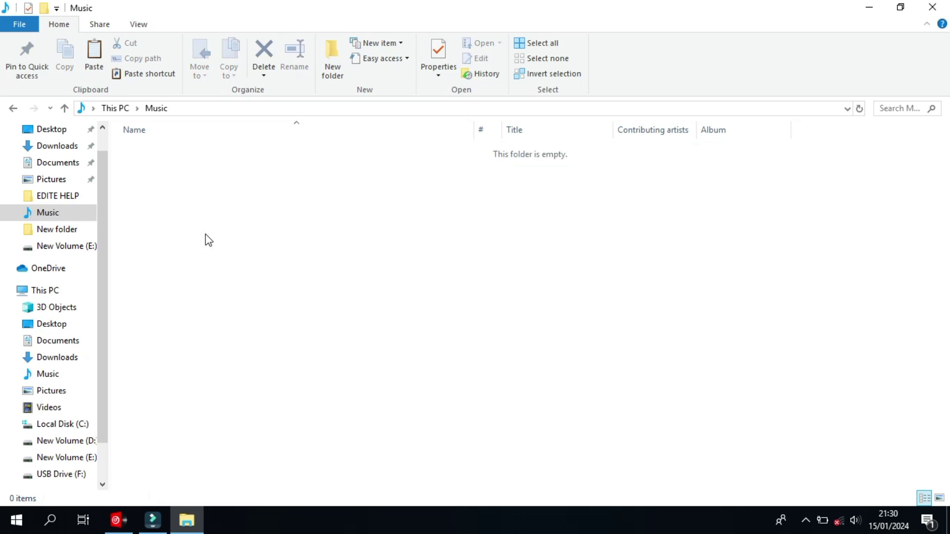
Copy all the tracks and their .vdjstems files from USB Drive (F:)
click(44, 474)
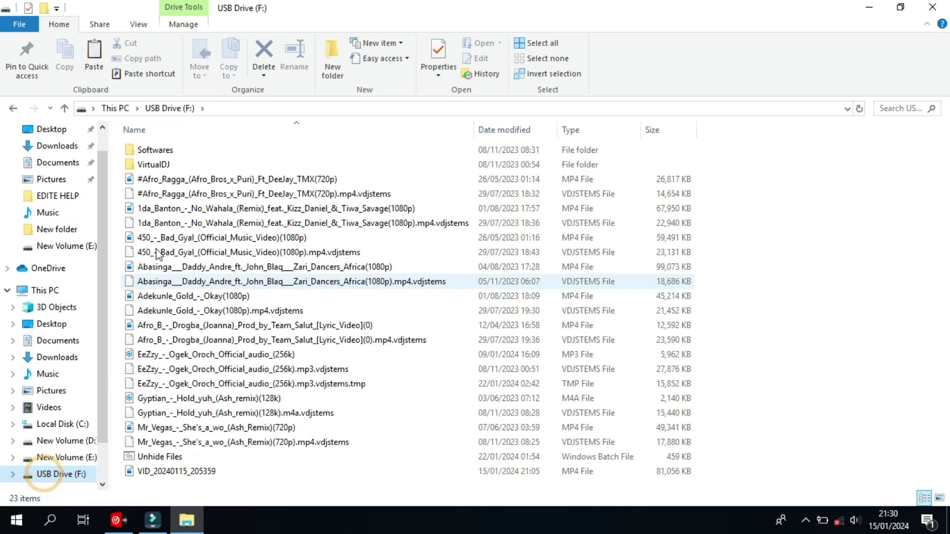
click(174, 181)
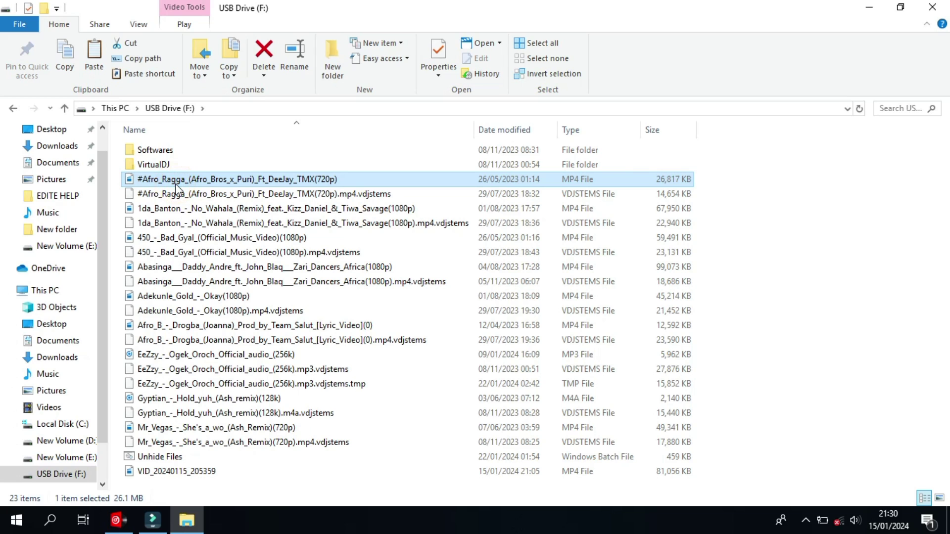
key(shift+Down)
key(shift+Down)
key(shift+Down)
key(shift+Down)
key(shift+Down)
key(shift+Down)
key(shift+Down)
key(shift+Down)
key(shift+Down)
key(shift+Down)
key(shift+Down)
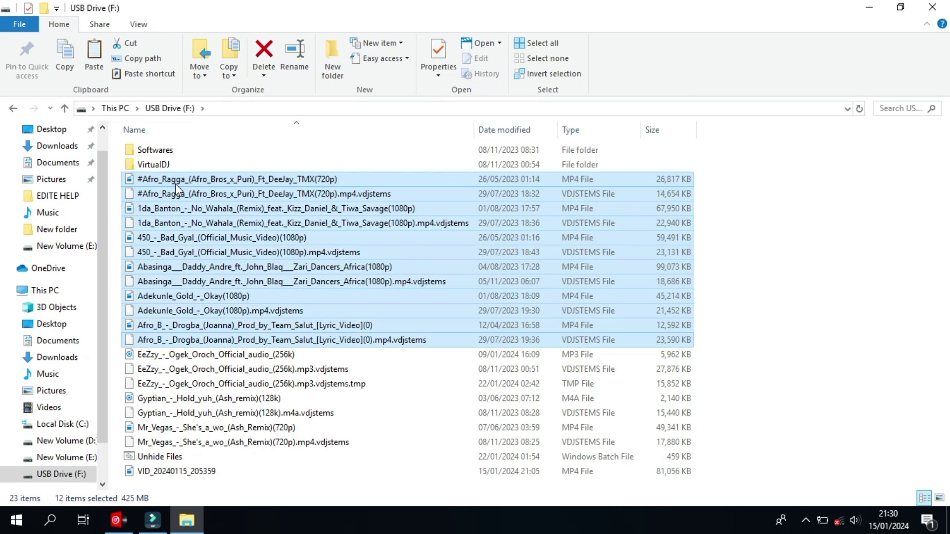
key(shift+Down)
key(shift+Down)
key(shift+Down)
key(shift+Down)
key(shift+Down)
key(shift+Down)
key(shift+Down)
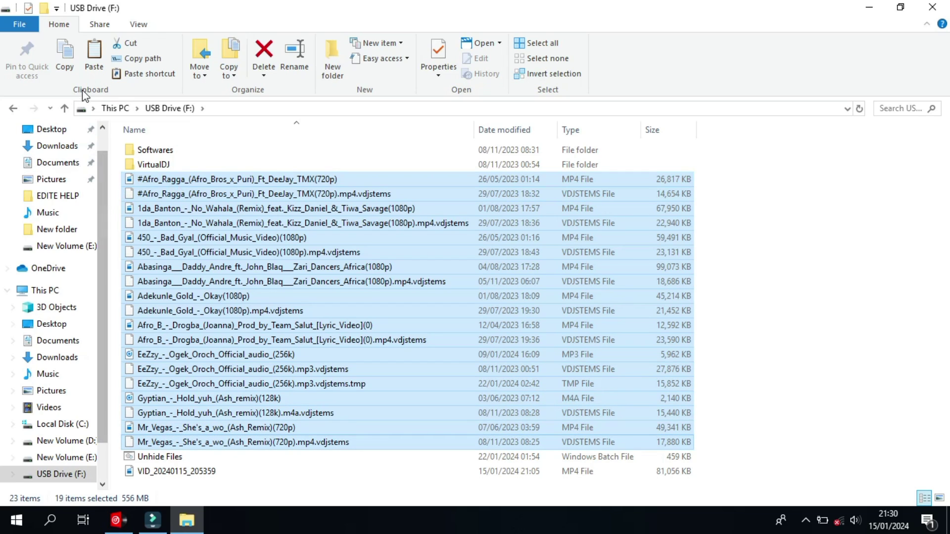
click(71, 70)
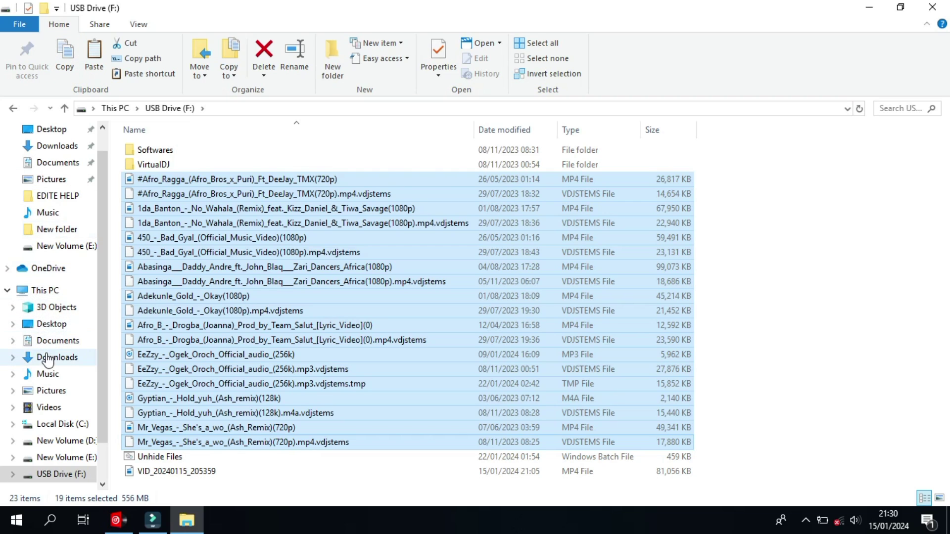
Paste the copied files into the empty Music folder and let the copy finish
click(47, 374)
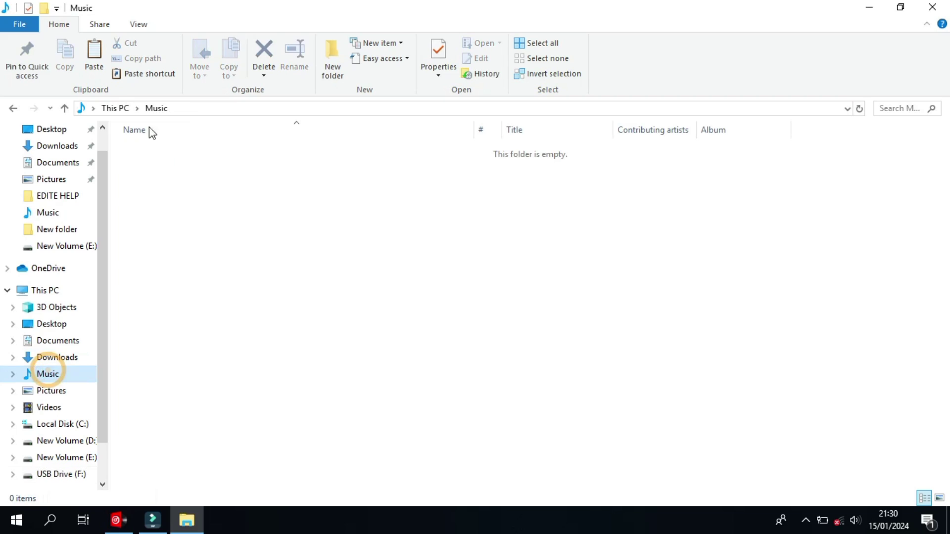
click(93, 53)
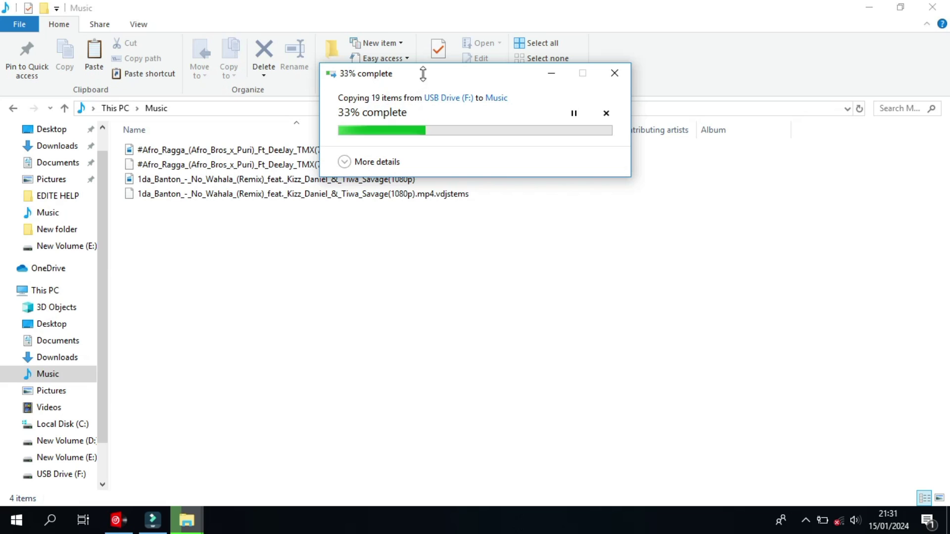
drag(426, 81, 652, 182)
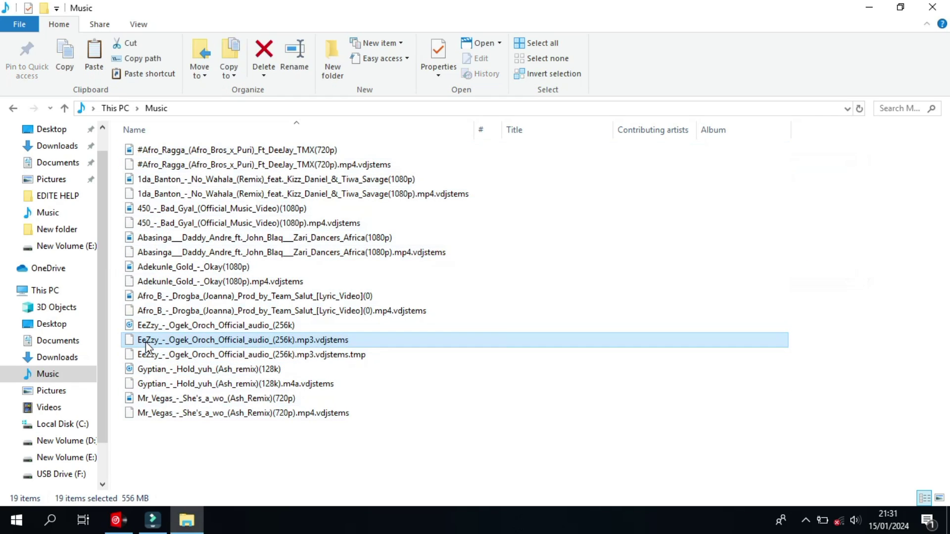
Delete the EeZzy Ogek Oroch .mp3.vdjstems and .vdjstems.tmp files
click(146, 346)
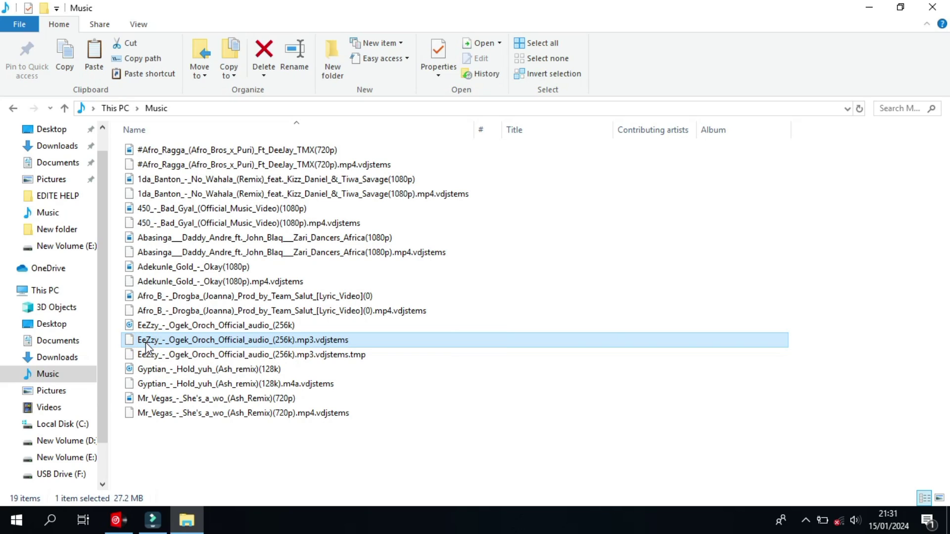
ctrl+click(146, 355)
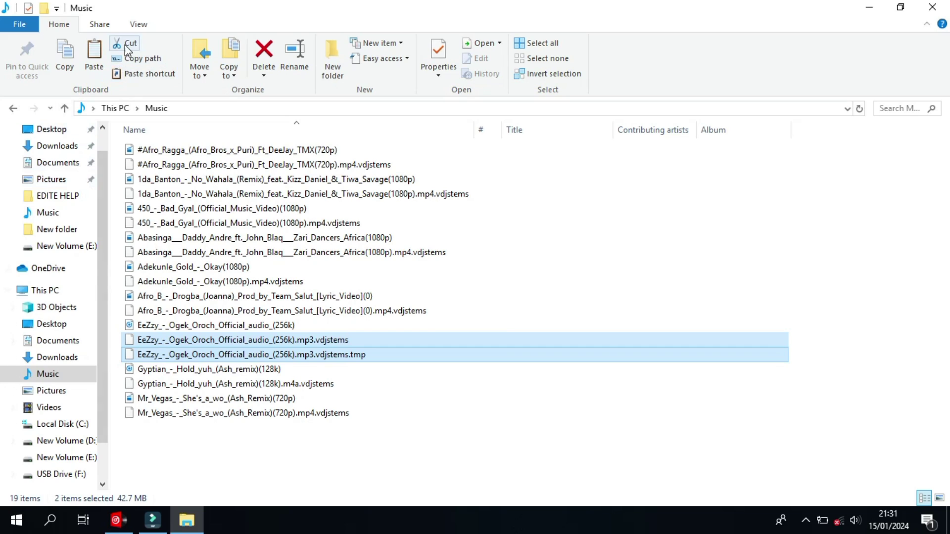
click(264, 56)
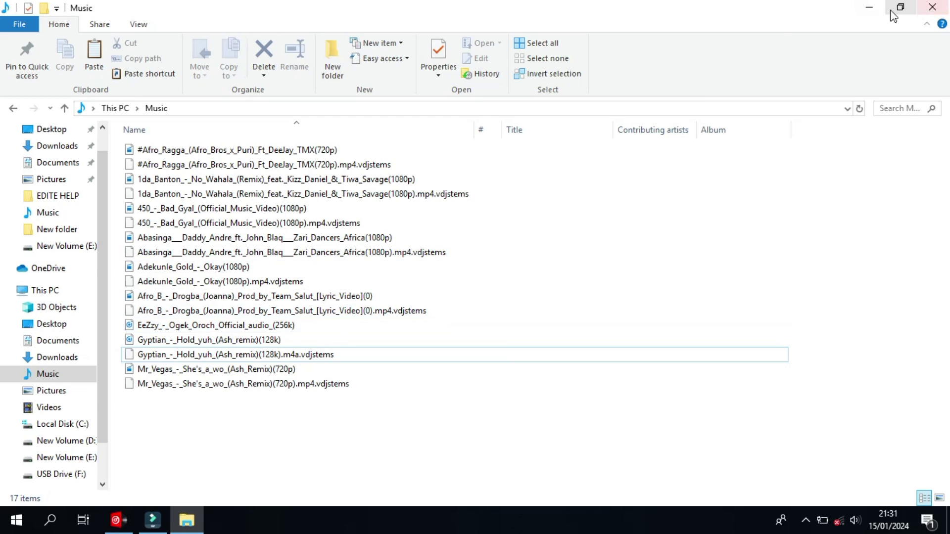
Refresh Music and load She's a wo (Ash Remix) onto deck A, isolating its Acapella stem
click(117, 528)
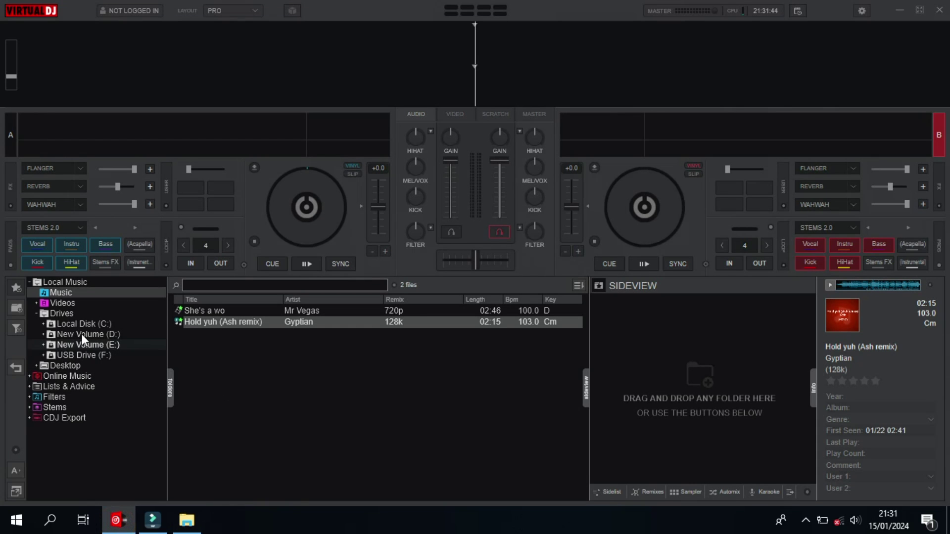
click(63, 303)
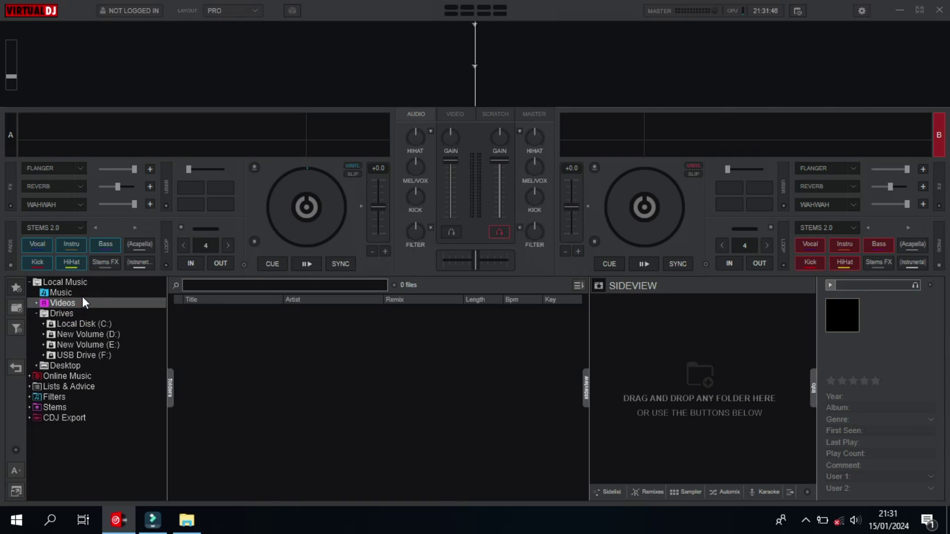
click(84, 293)
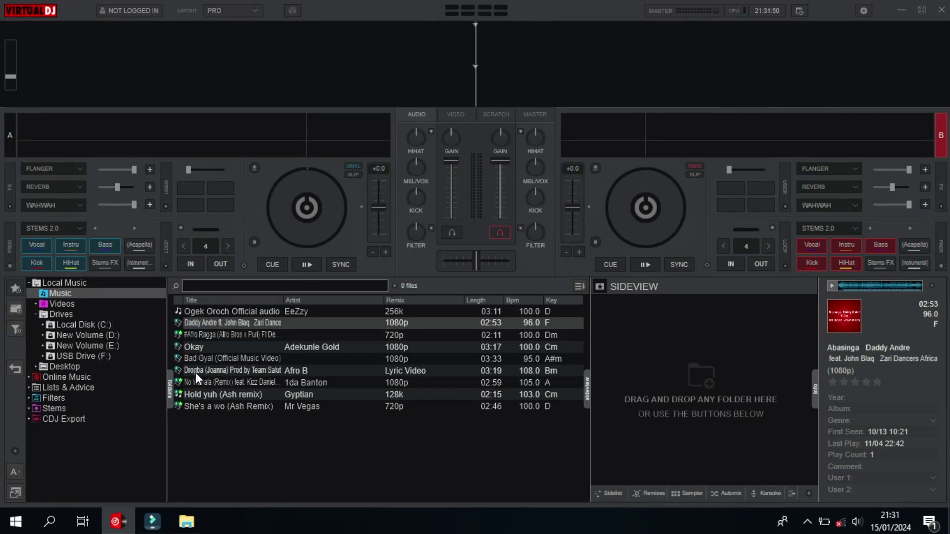
click(195, 408)
drag(195, 409, 110, 235)
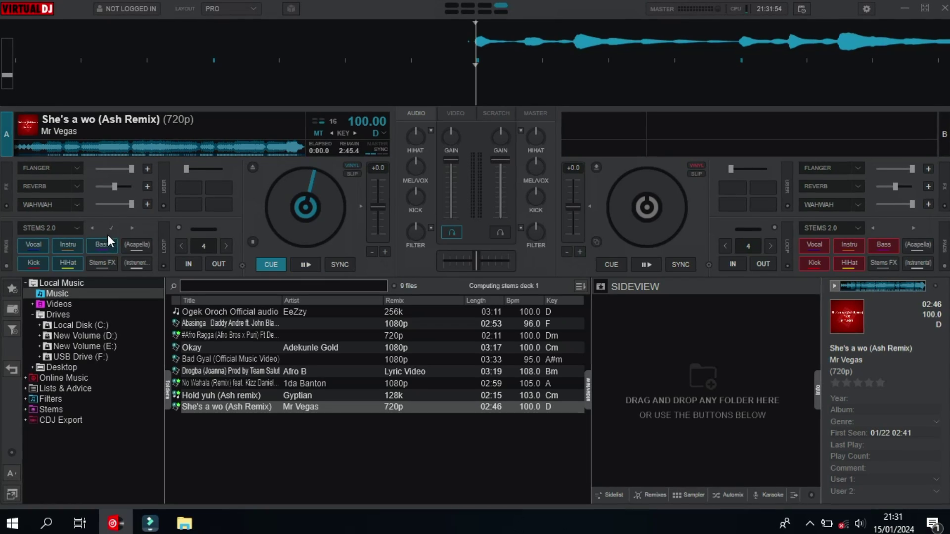
click(132, 247)
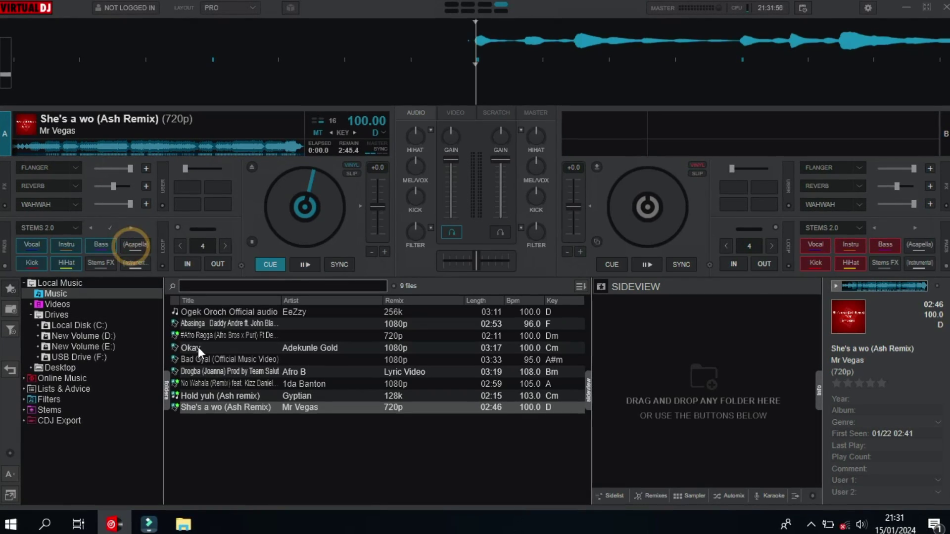
Load Hold yuh (Ash remix) onto deck B, toggle its Bass stem, and load No Wahala (Remix) onto deck A
click(208, 396)
drag(209, 399, 616, 260)
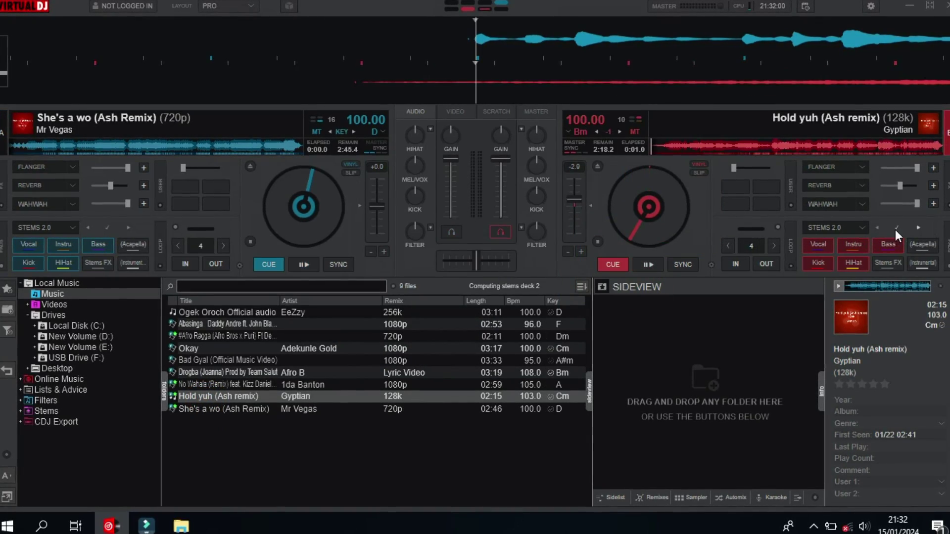
click(887, 244)
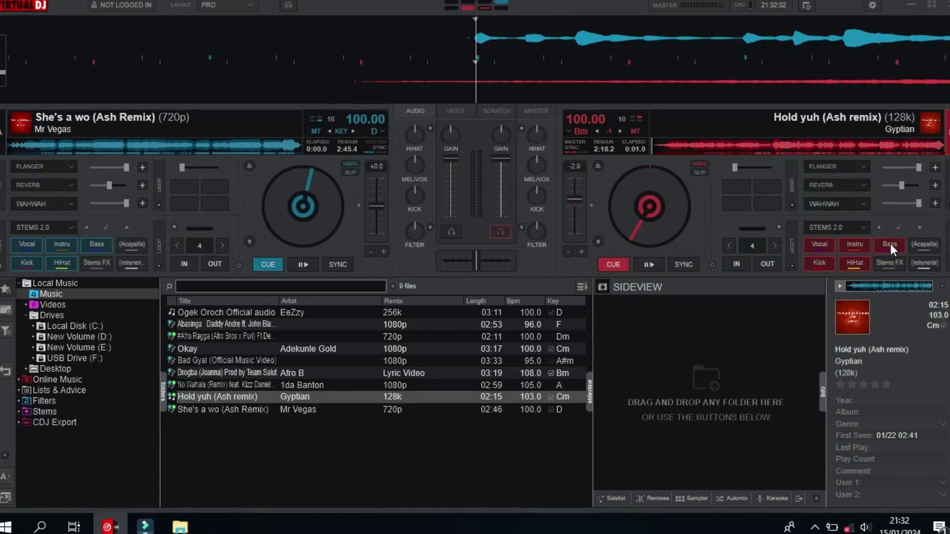
click(317, 384)
drag(317, 383, 211, 233)
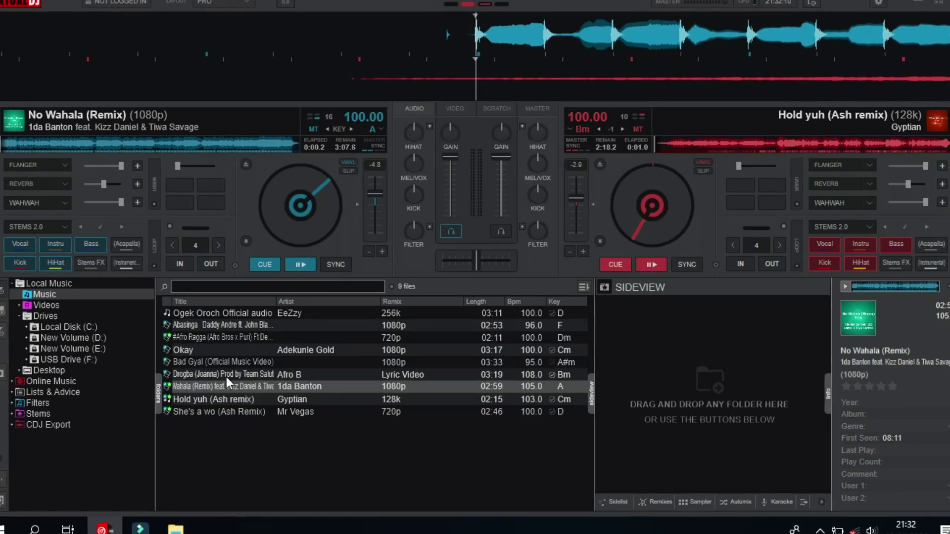
Load Drogba onto deck B and toggle its Instru stem, then load Bad Gyal to A and Okay to B
drag(229, 375, 663, 212)
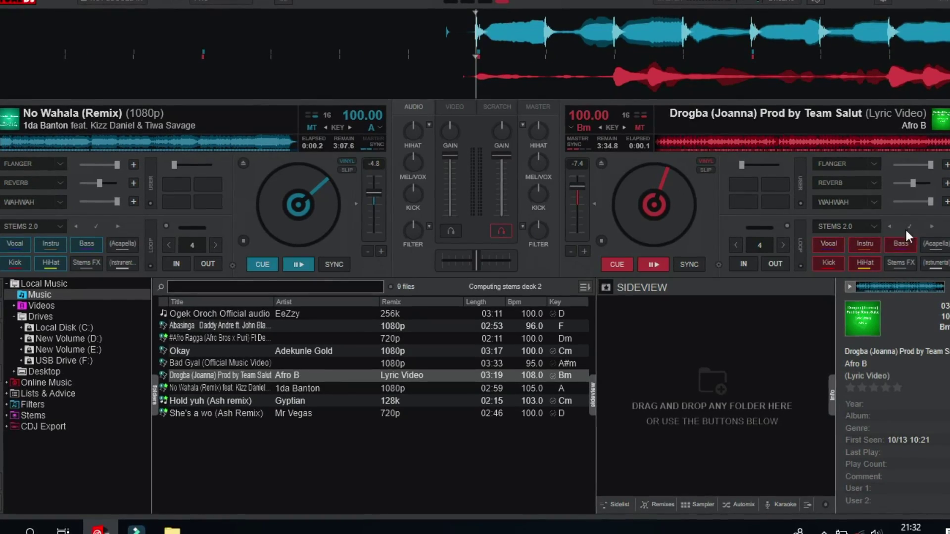
click(852, 246)
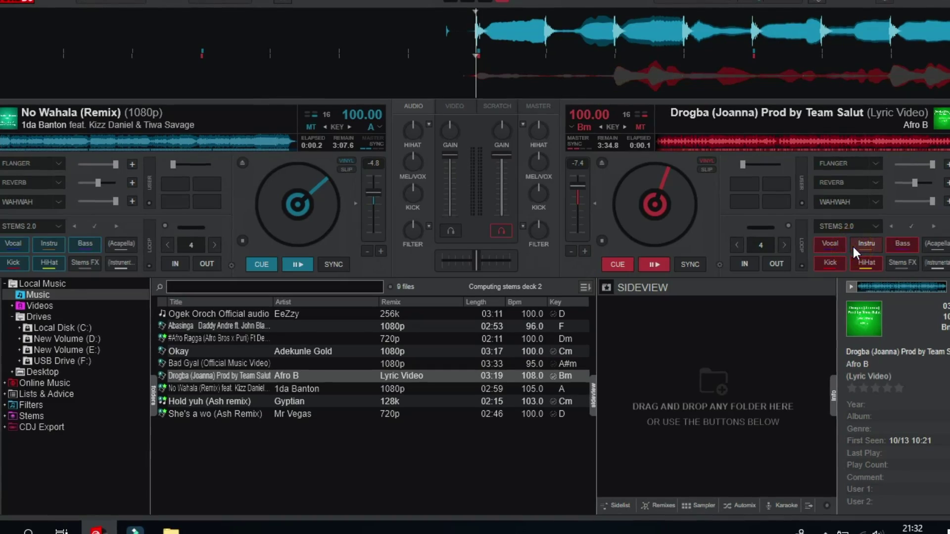
click(852, 247)
click(196, 363)
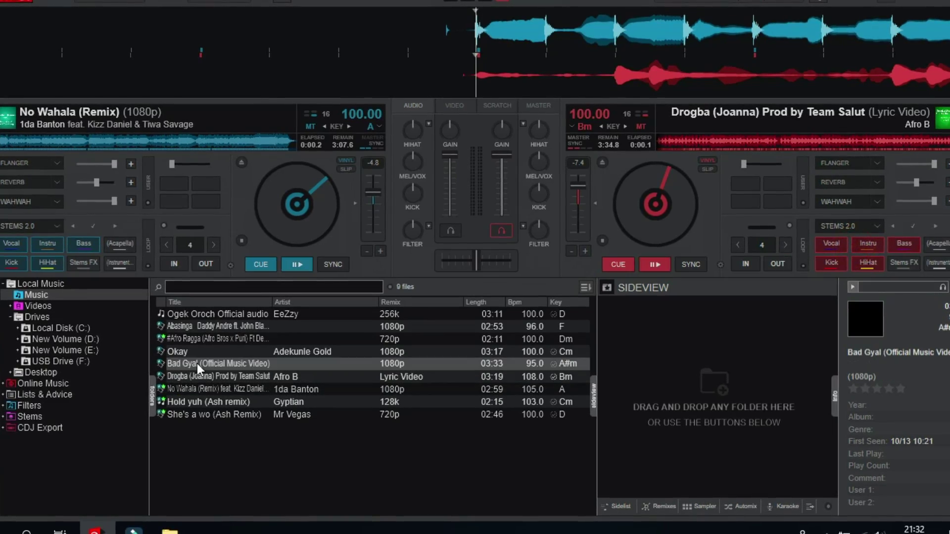
drag(197, 363, 129, 245)
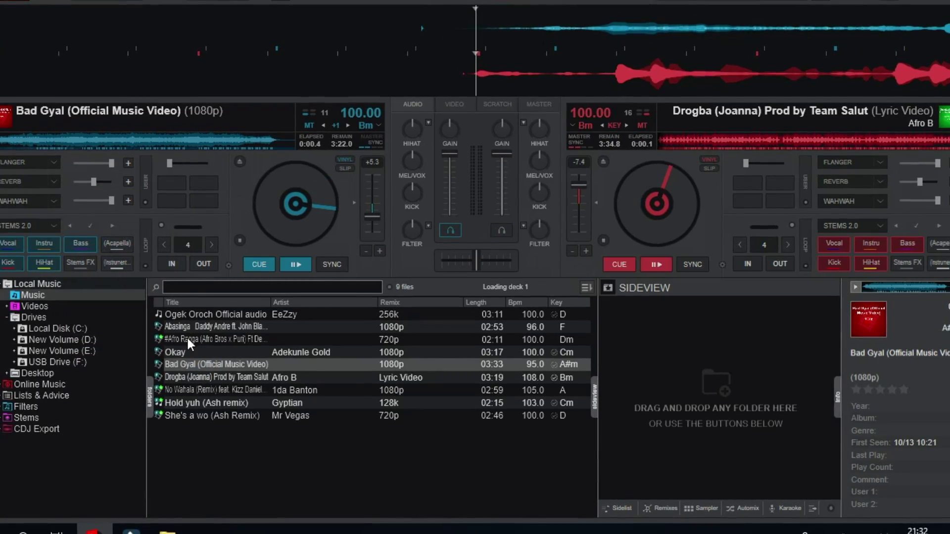
drag(189, 350, 734, 212)
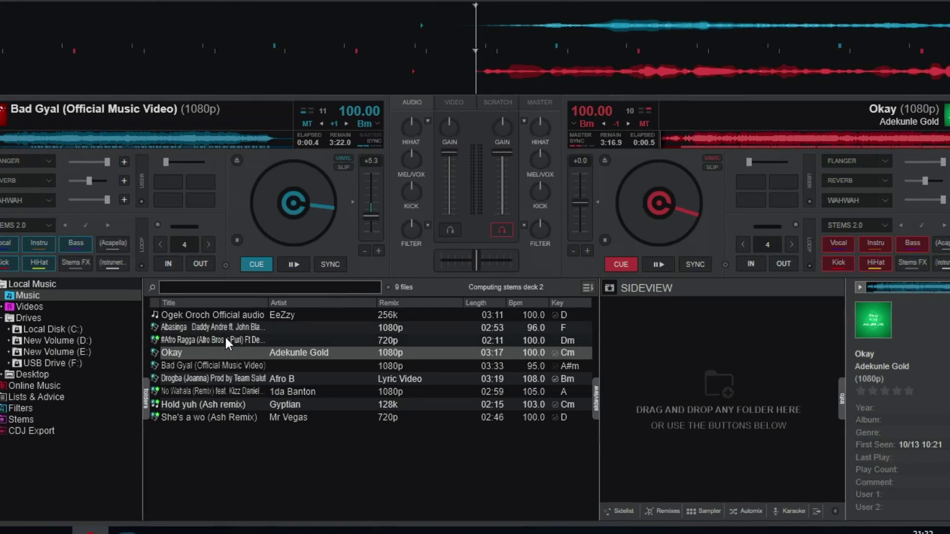
Test Acapella on #Afro Ragga (deck A) and Vocal on Abasinga (deck B), then load Ogek Oroch onto deck A
drag(225, 336, 151, 212)
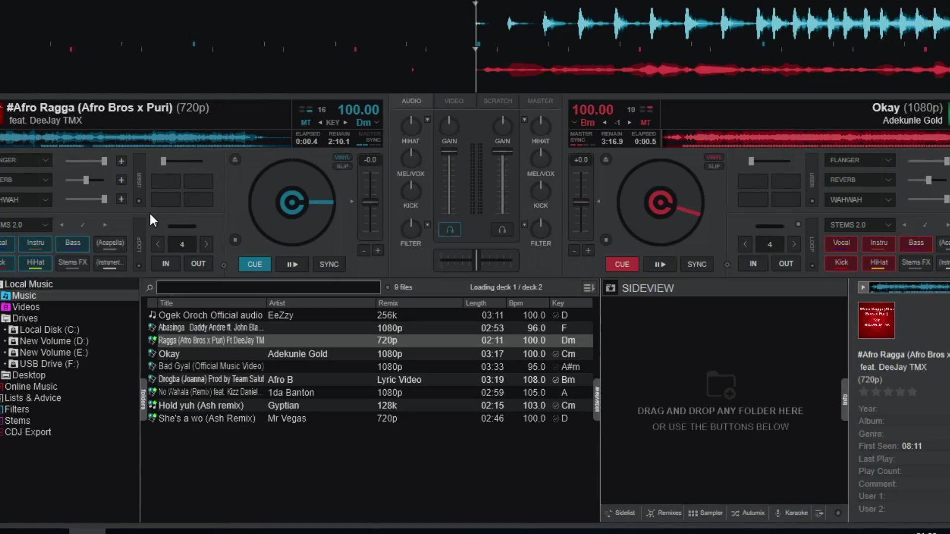
click(105, 243)
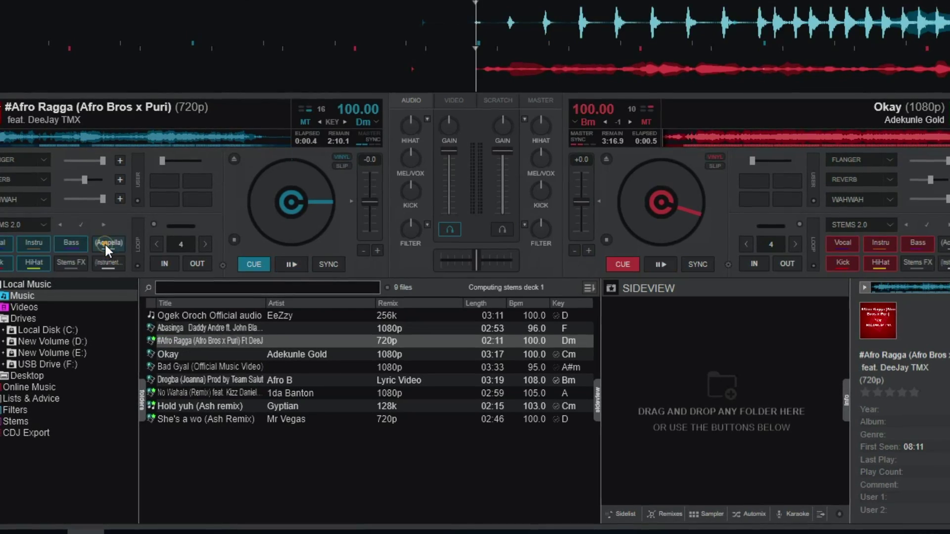
drag(163, 328, 693, 211)
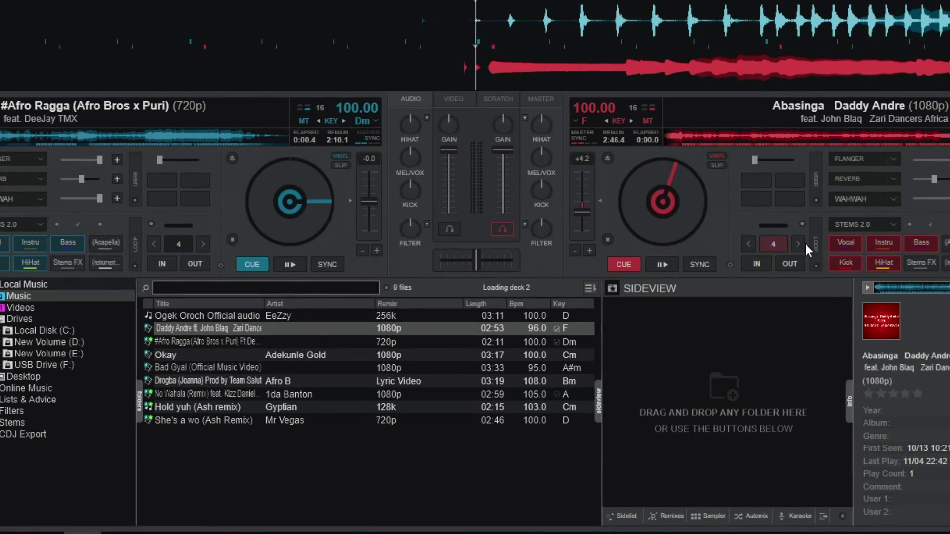
click(842, 244)
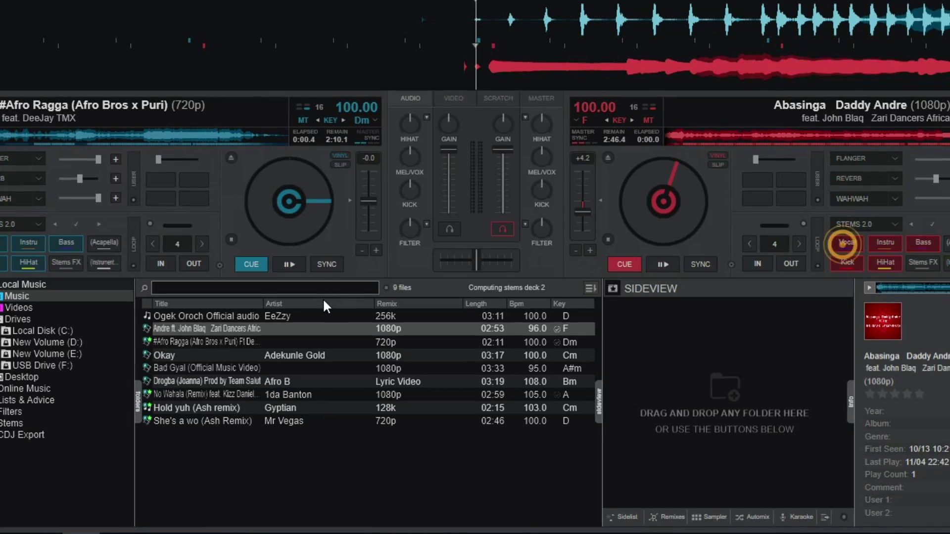
click(260, 314)
drag(259, 315, 134, 196)
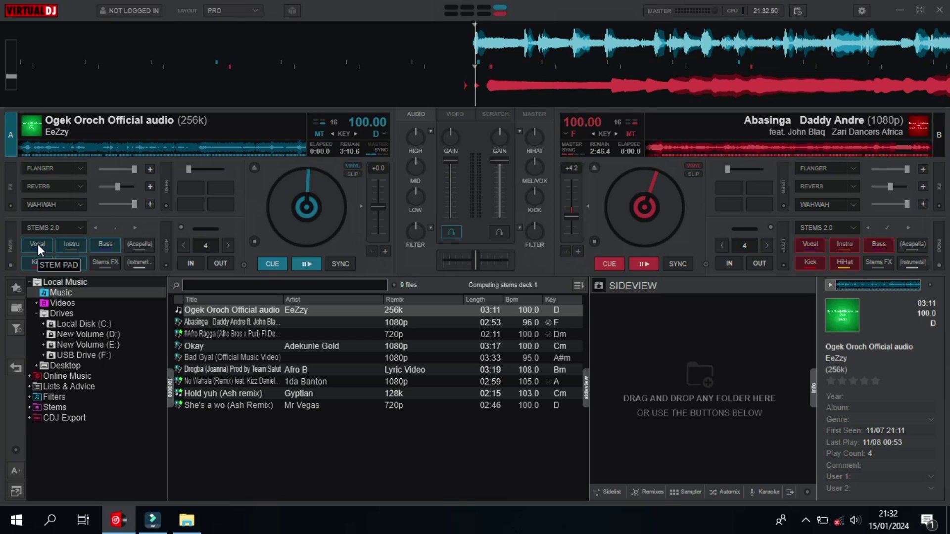
Try Ogek Oroch's Vocal stem on deck A and close the Stems Not Prepared warning
click(37, 245)
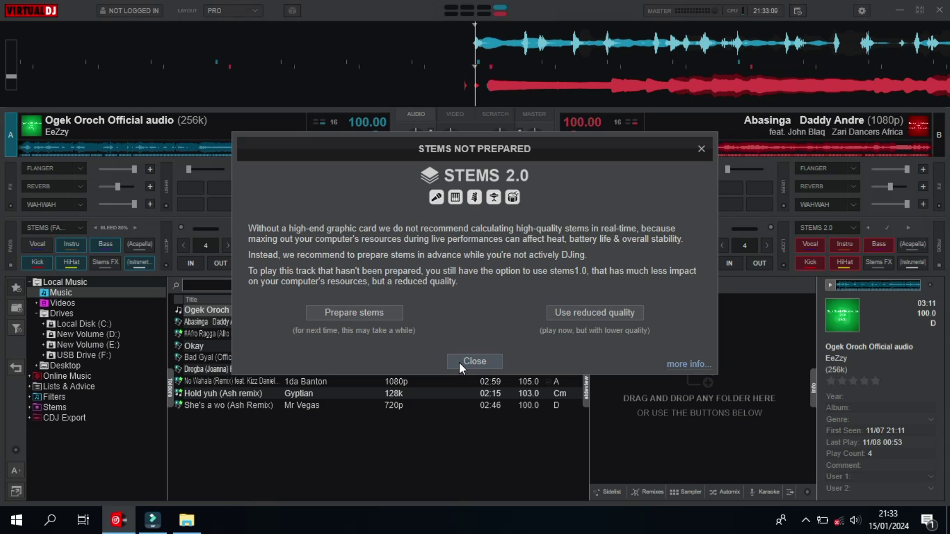
click(459, 361)
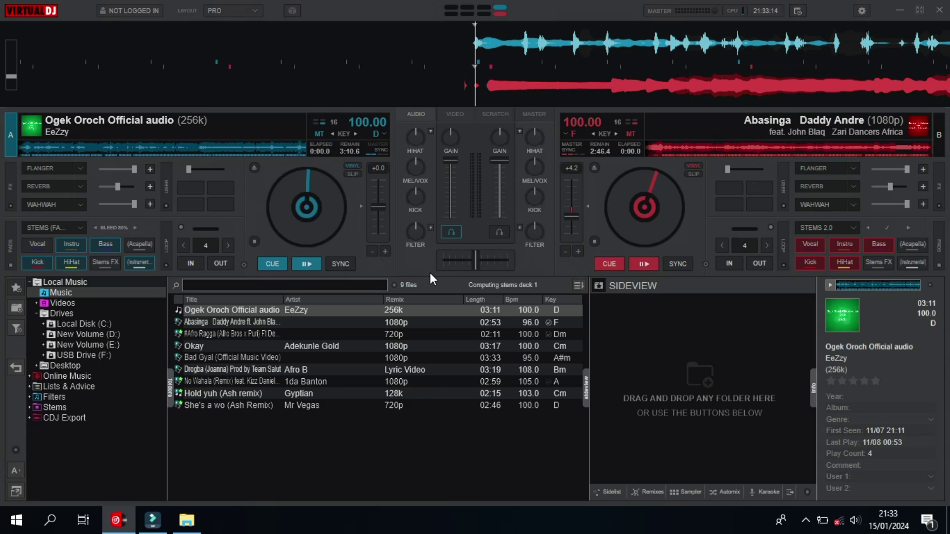
Replace Ogek Oroch on deck A with Adekunle Gold's Okay from the browser
click(321, 346)
drag(320, 349, 207, 186)
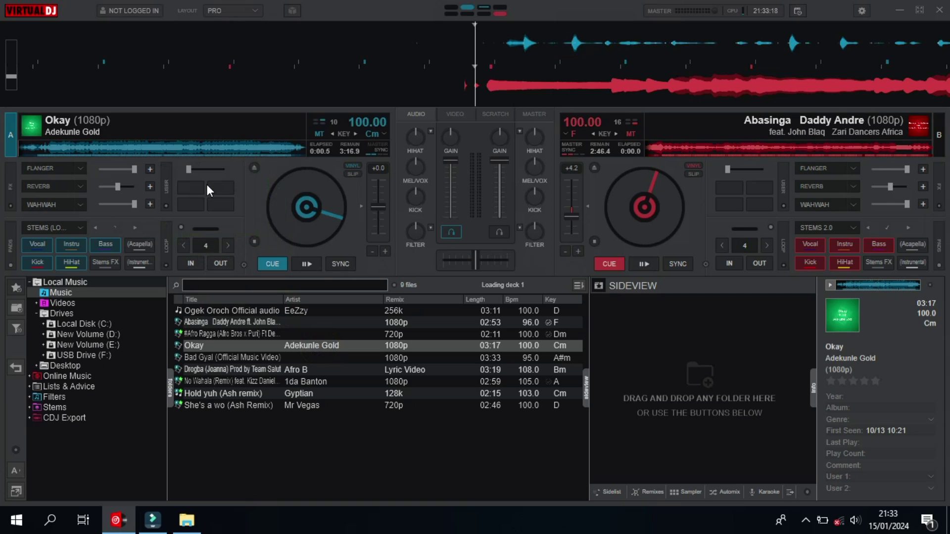